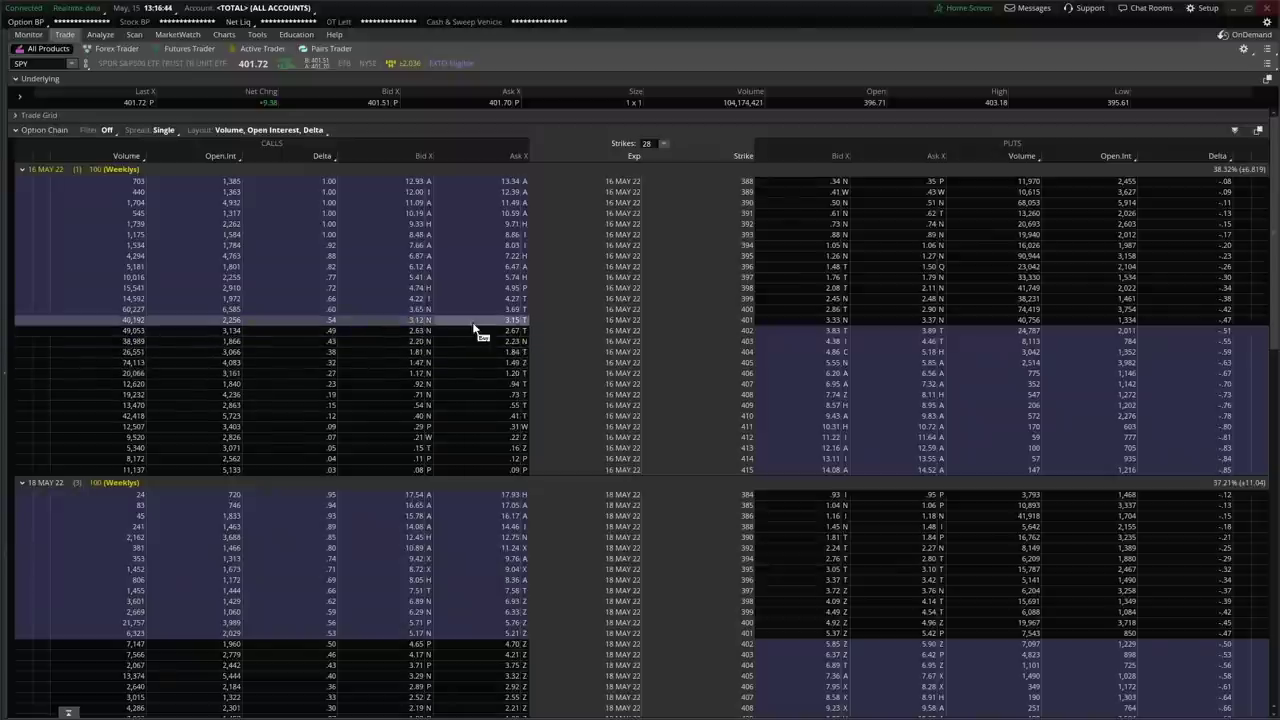
Step: Select the 400-strike call in the 16 MAY 22 SPY chain and bring up the .SPY220513C400 chart window maximized
click(512, 309)
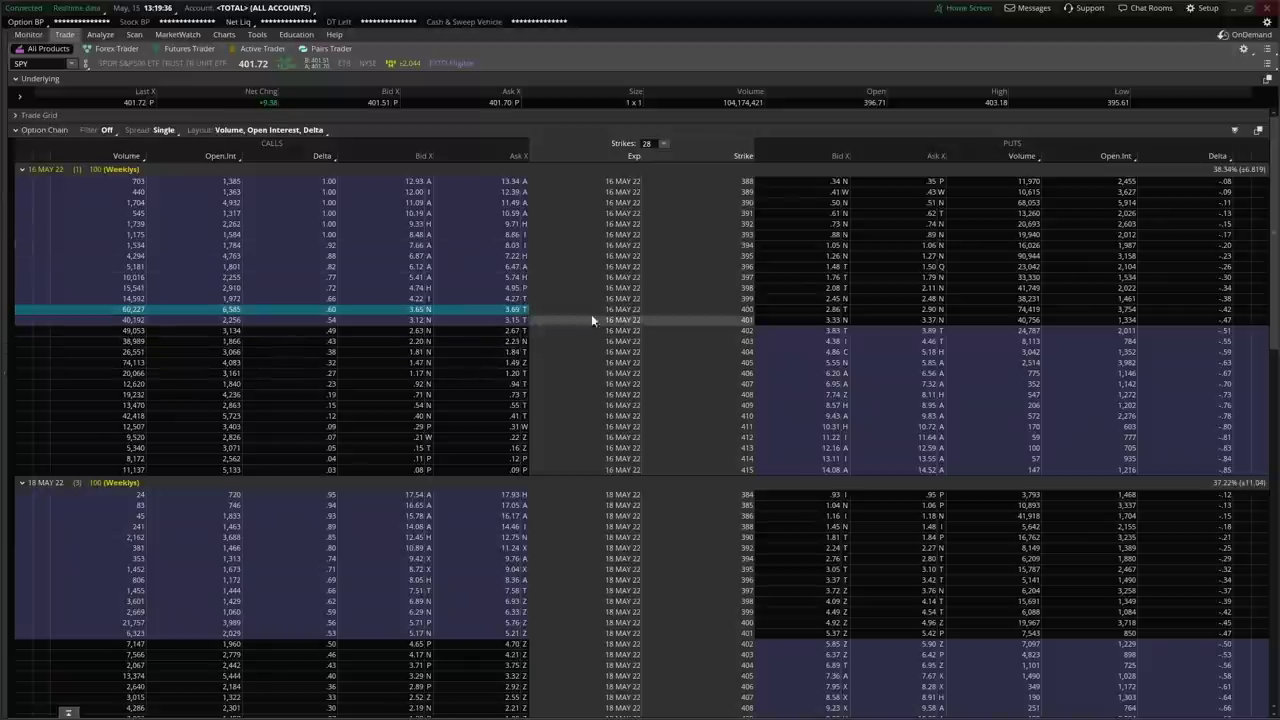
drag(1279, 108, 306, 69)
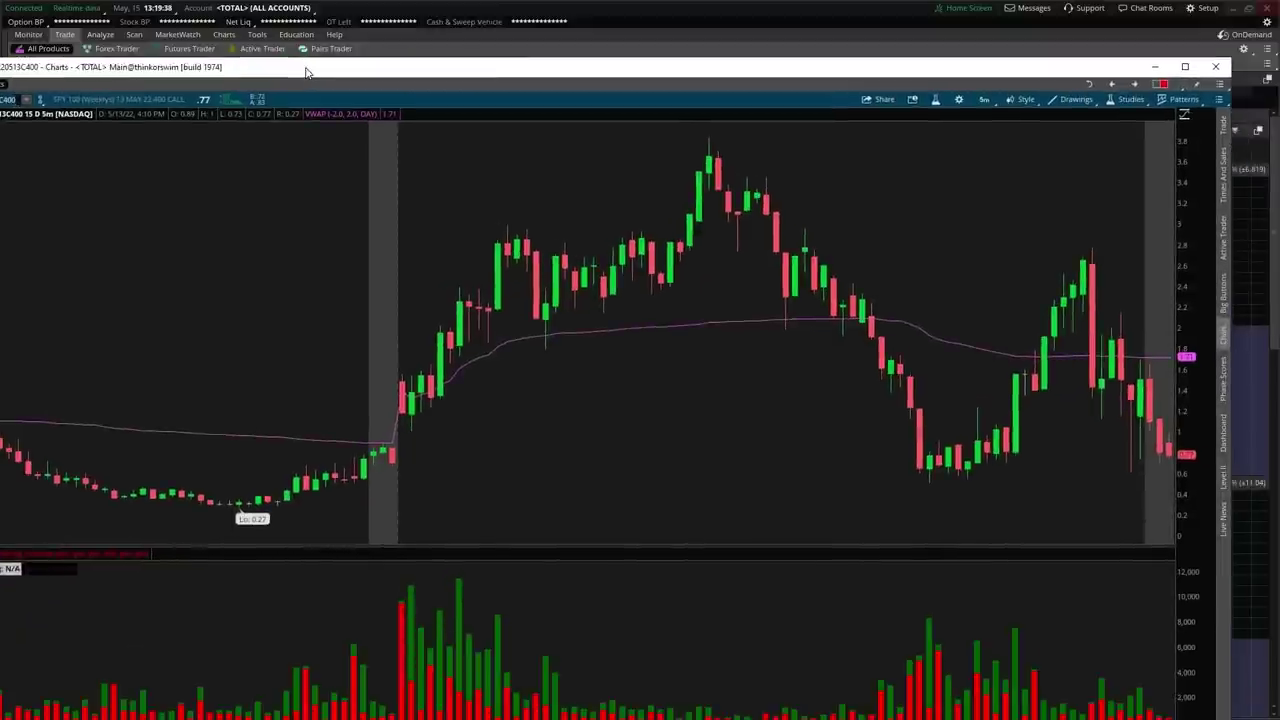
click(1197, 67)
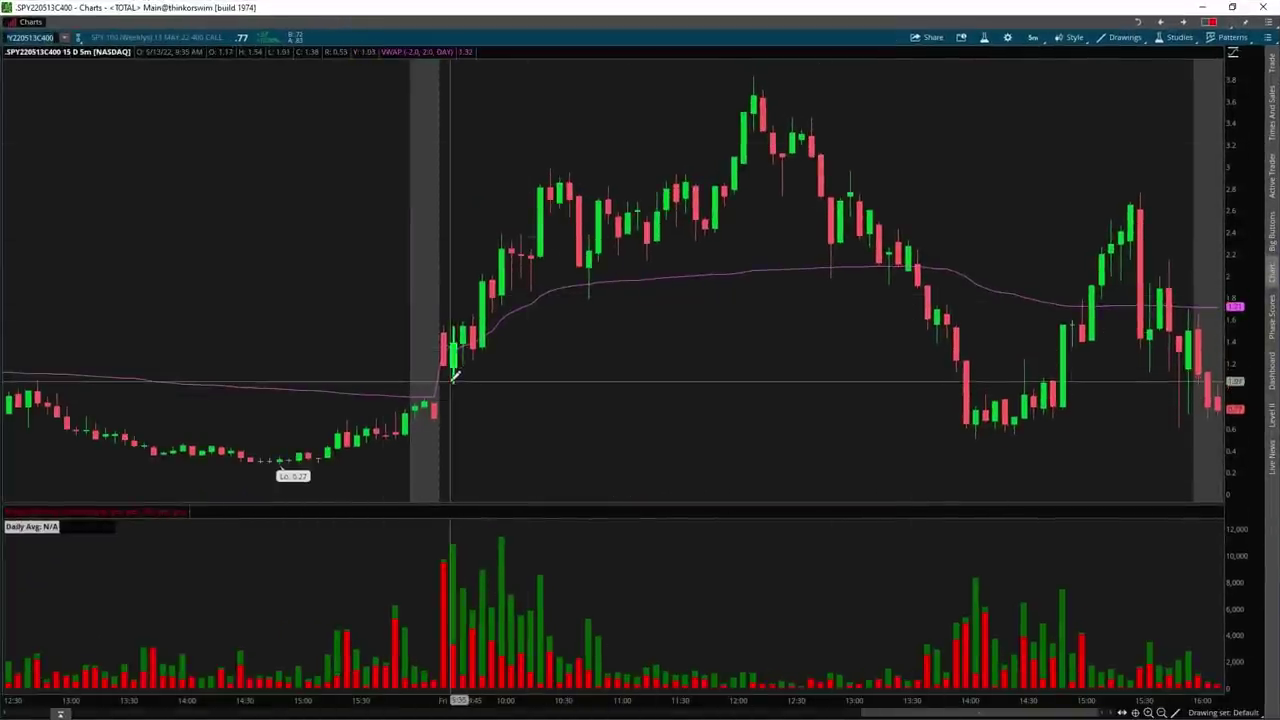
Step: Measure the option's May 13 price rises from the 9:35 low to the 12:10 high and from the 9:45 low to the 10:00 high
drag(453, 380, 760, 72)
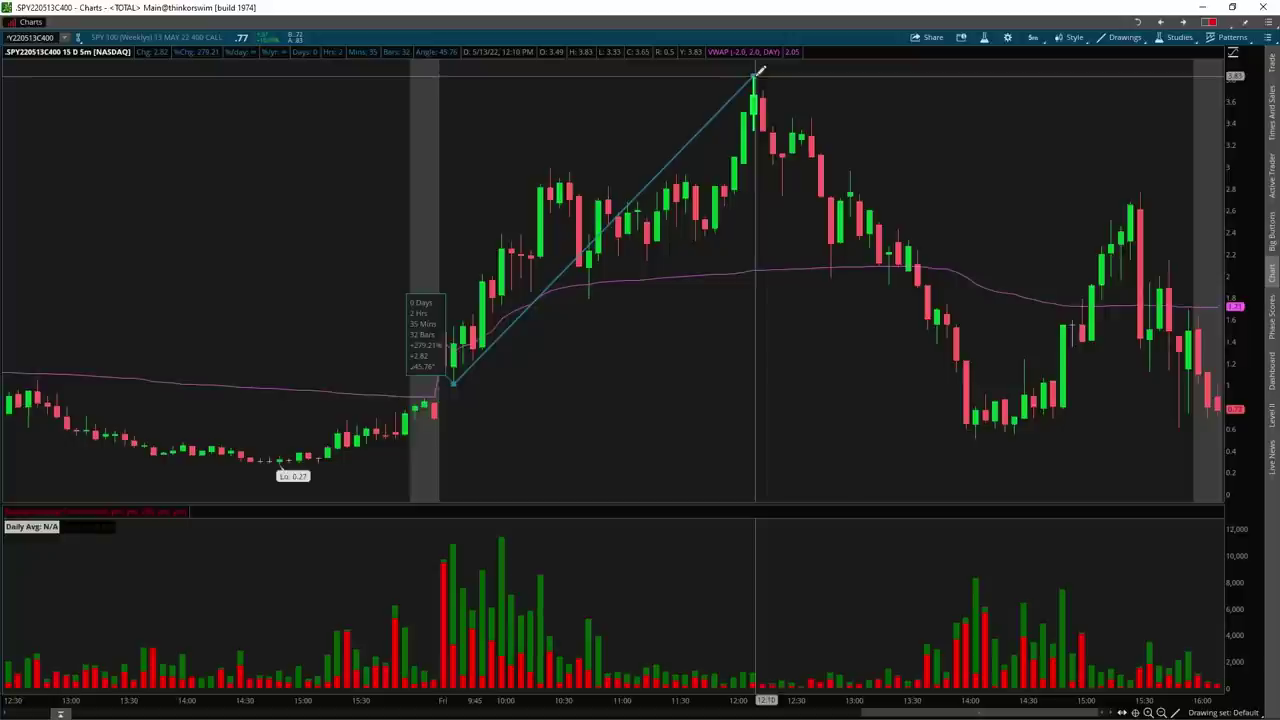
drag(755, 76, 452, 377)
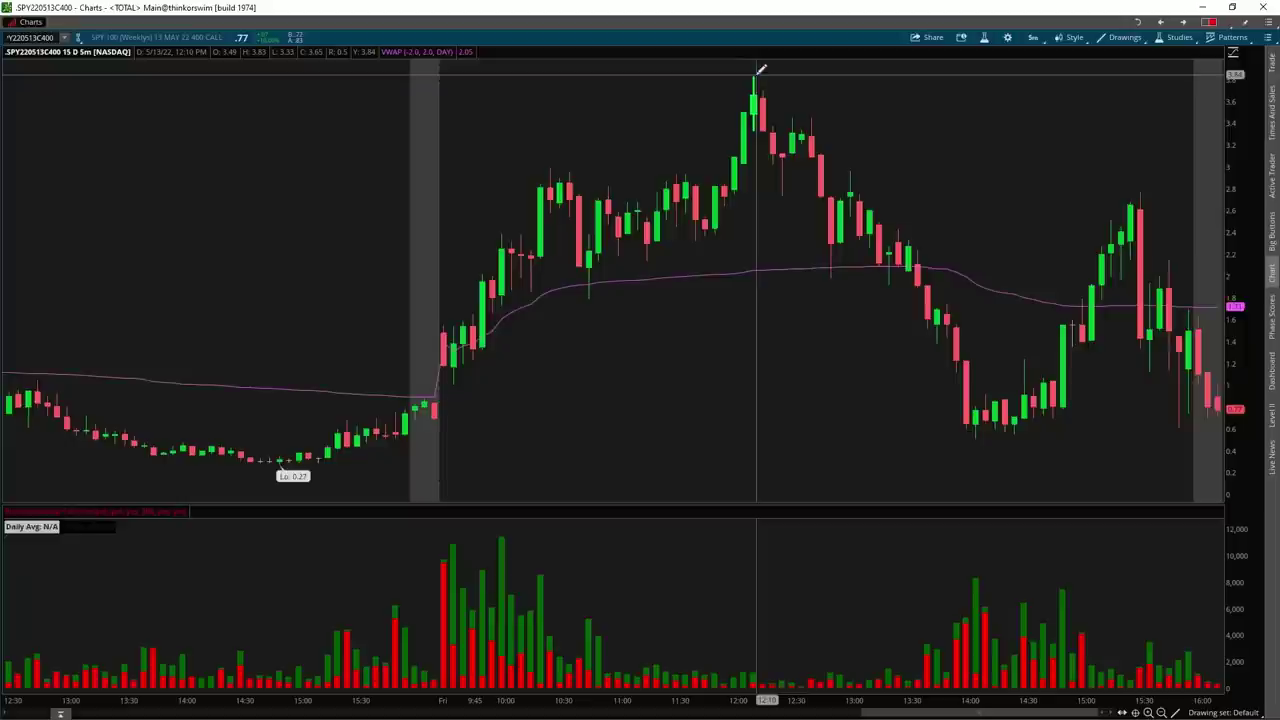
click(478, 356)
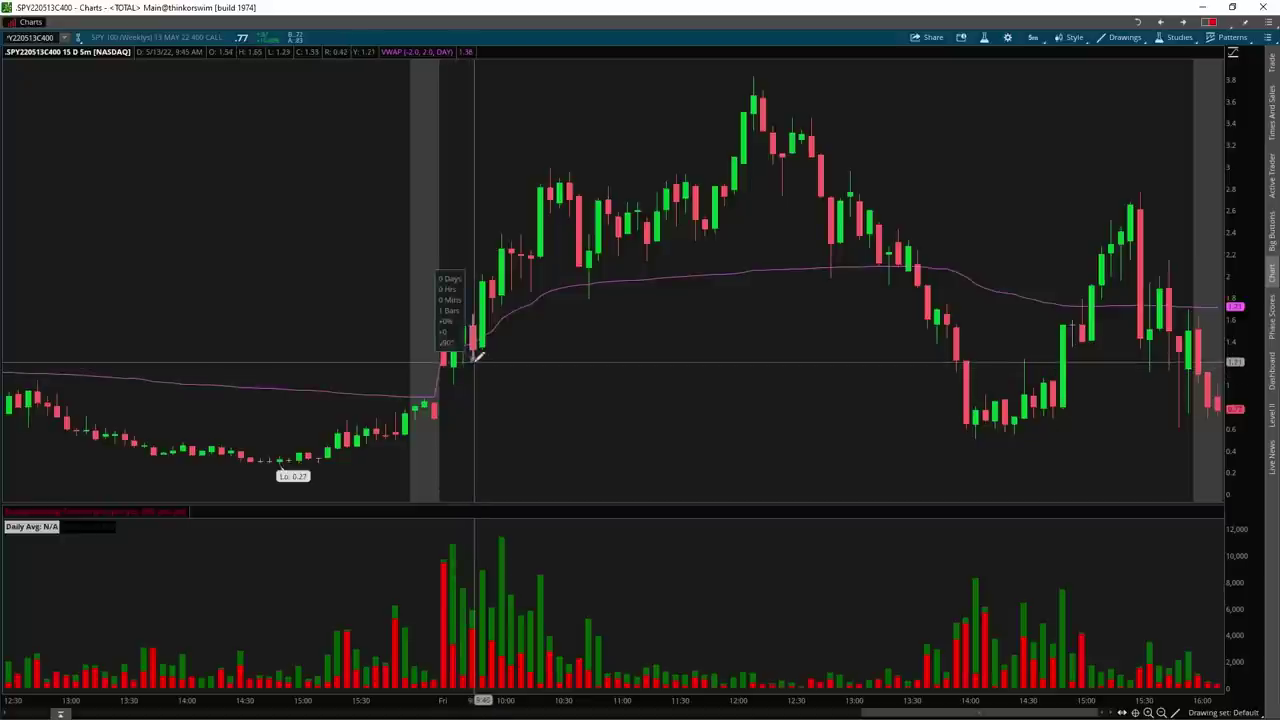
click(474, 361)
drag(478, 356, 505, 235)
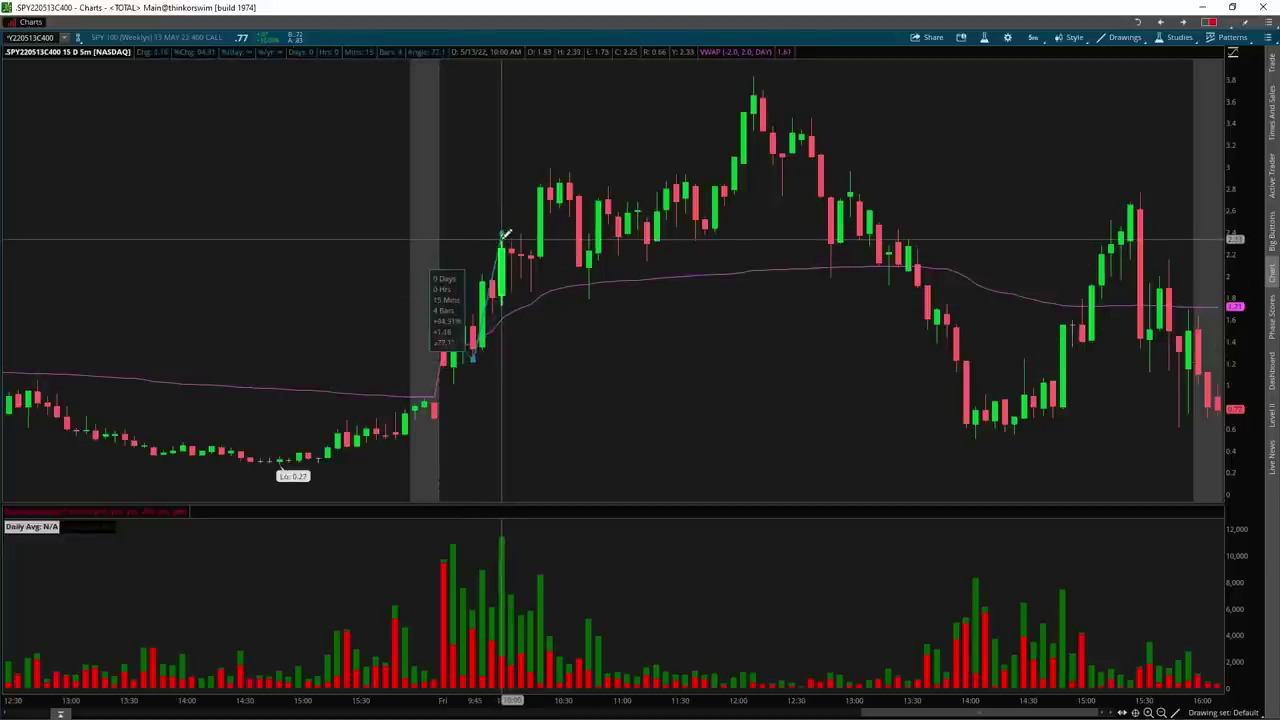
drag(502, 240, 505, 231)
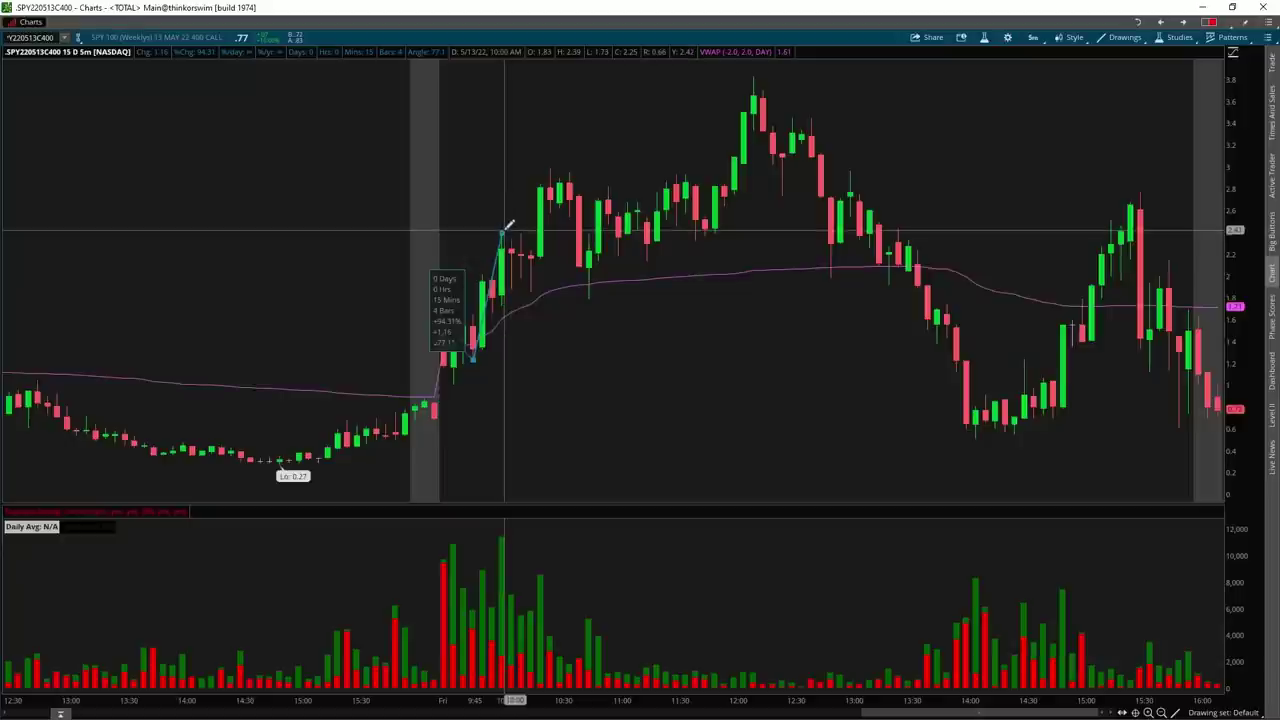
Step: Switch to the /ES and SPY charts and examine the May 12 /ES session around the 3884 and 3858.75 demand zones
drag(700, 9, 1279, 286)
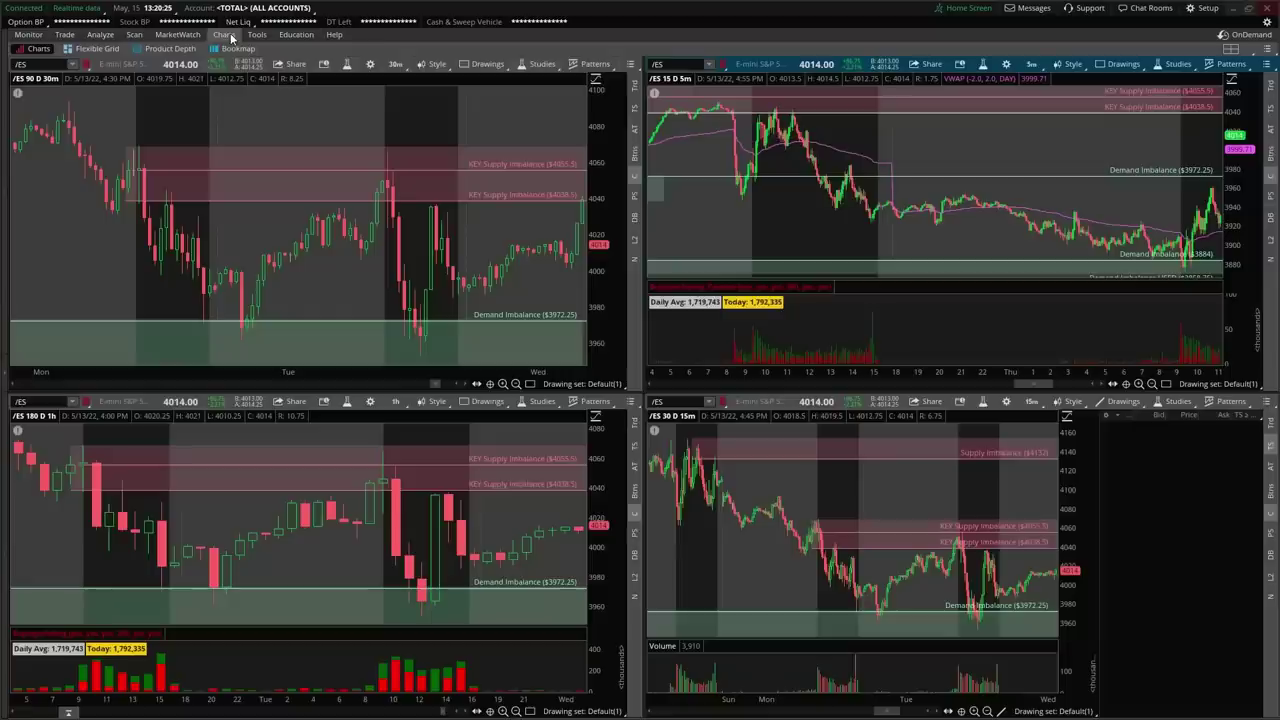
click(224, 34)
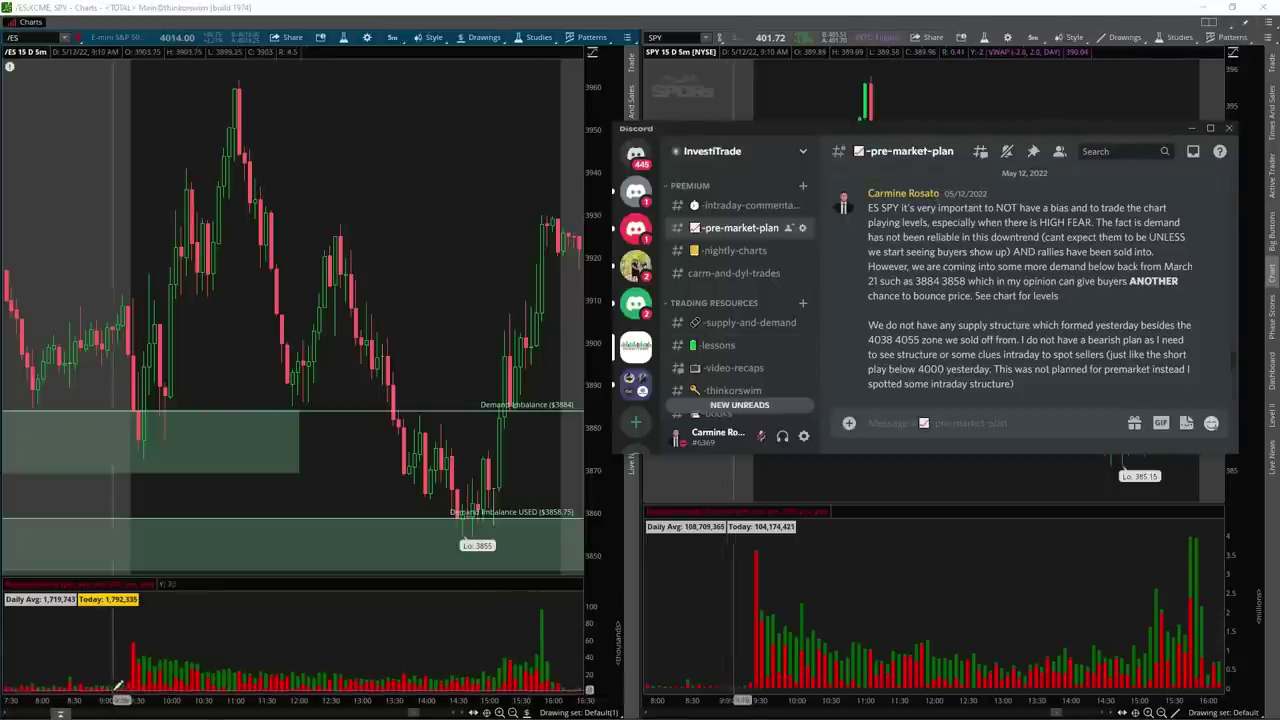
drag(106, 699, 1075, 687)
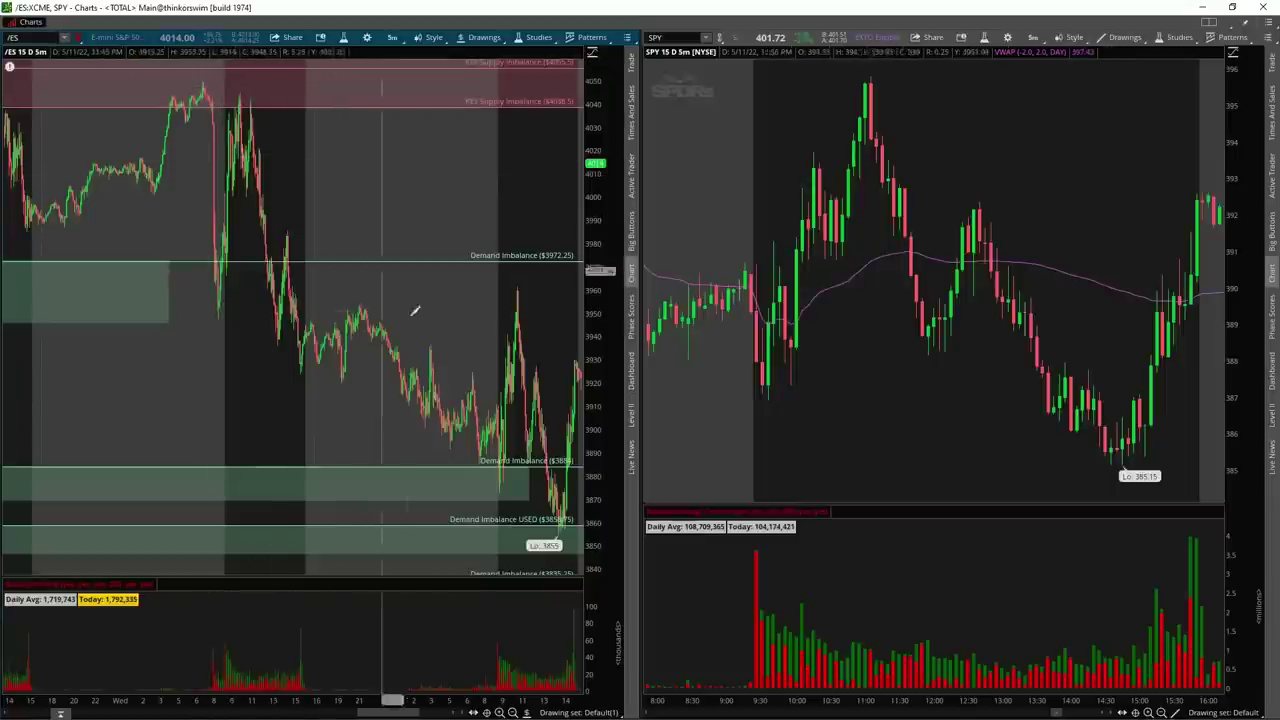
drag(417, 317, 588, 318)
mouse_move(180, 238)
mouse_down()
mouse_move(741, 258)
mouse_move(730, 262)
mouse_up()
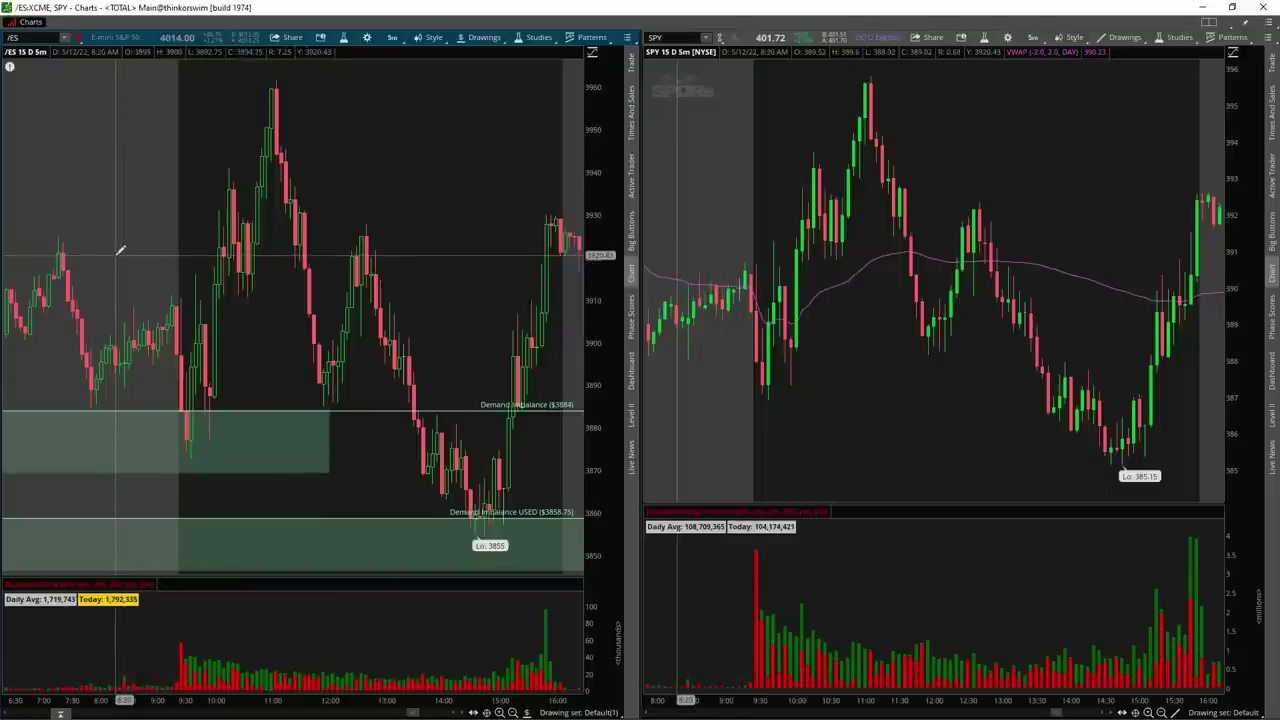
drag(119, 250, 571, 294)
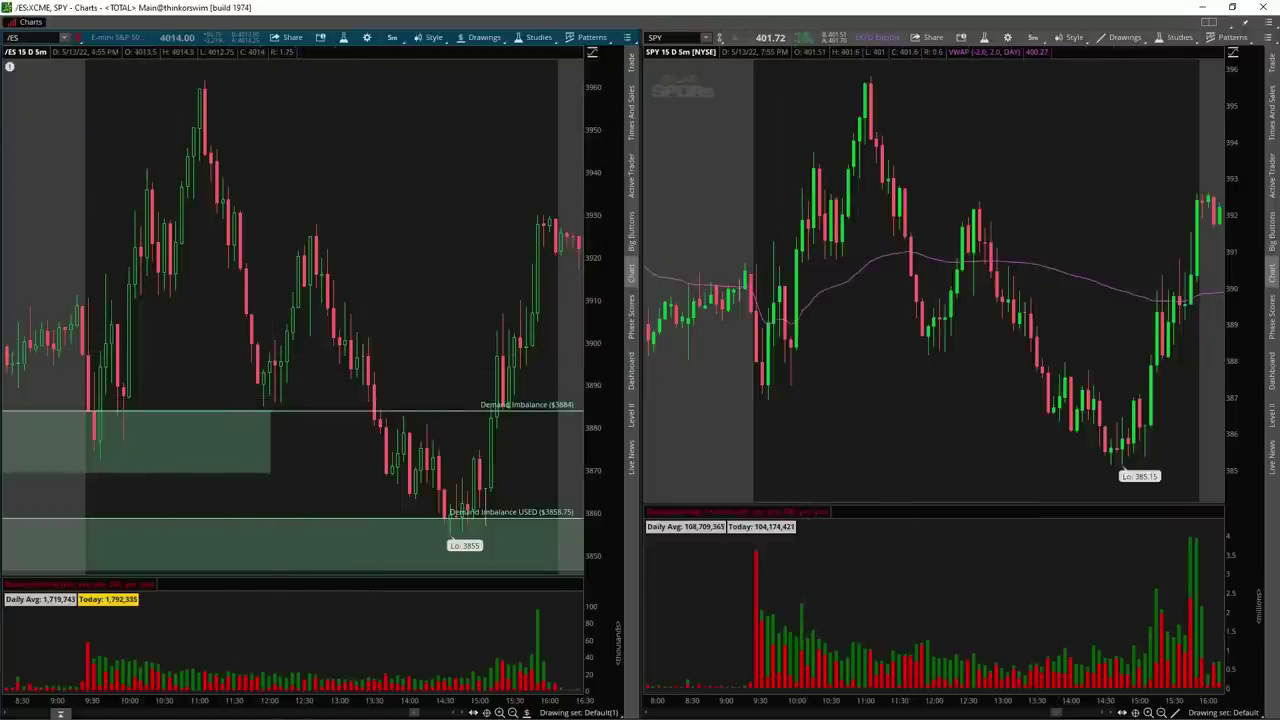
Step: Switch to Discord's pre-market-plan channel and highlight the May 12 passage about demand at 3884 and 3858
key(alt+Tab)
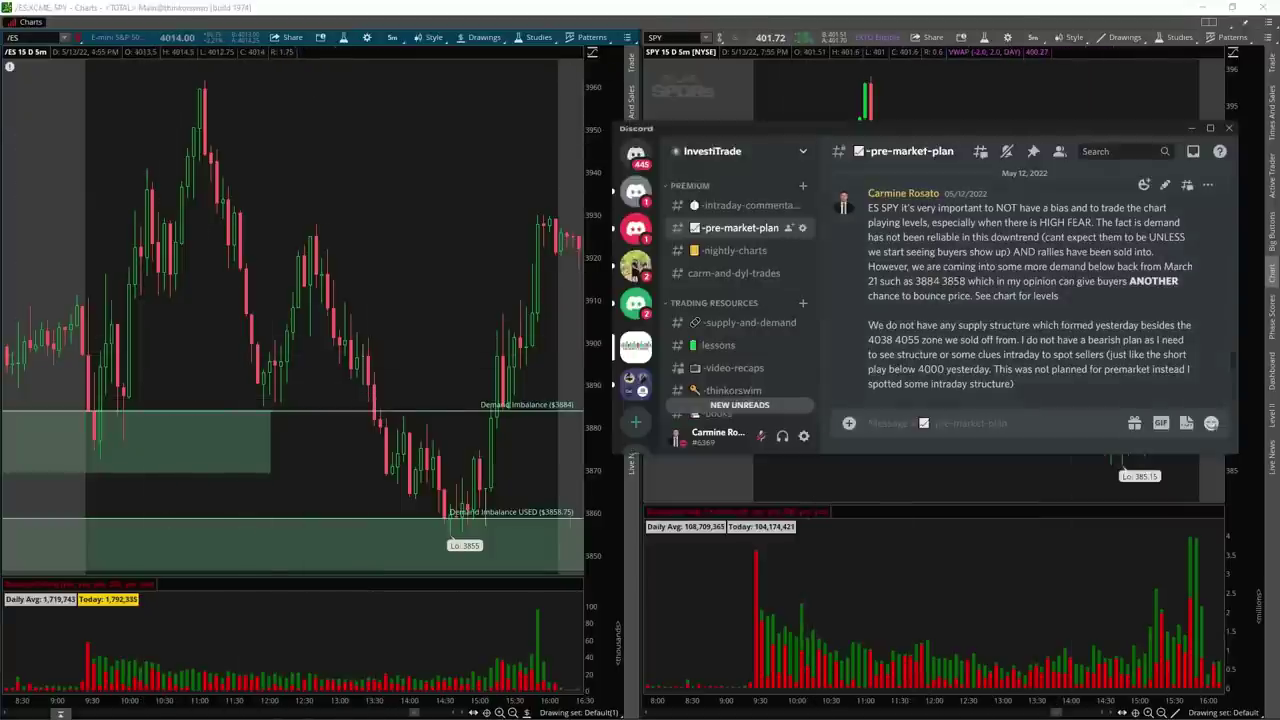
drag(910, 266, 968, 281)
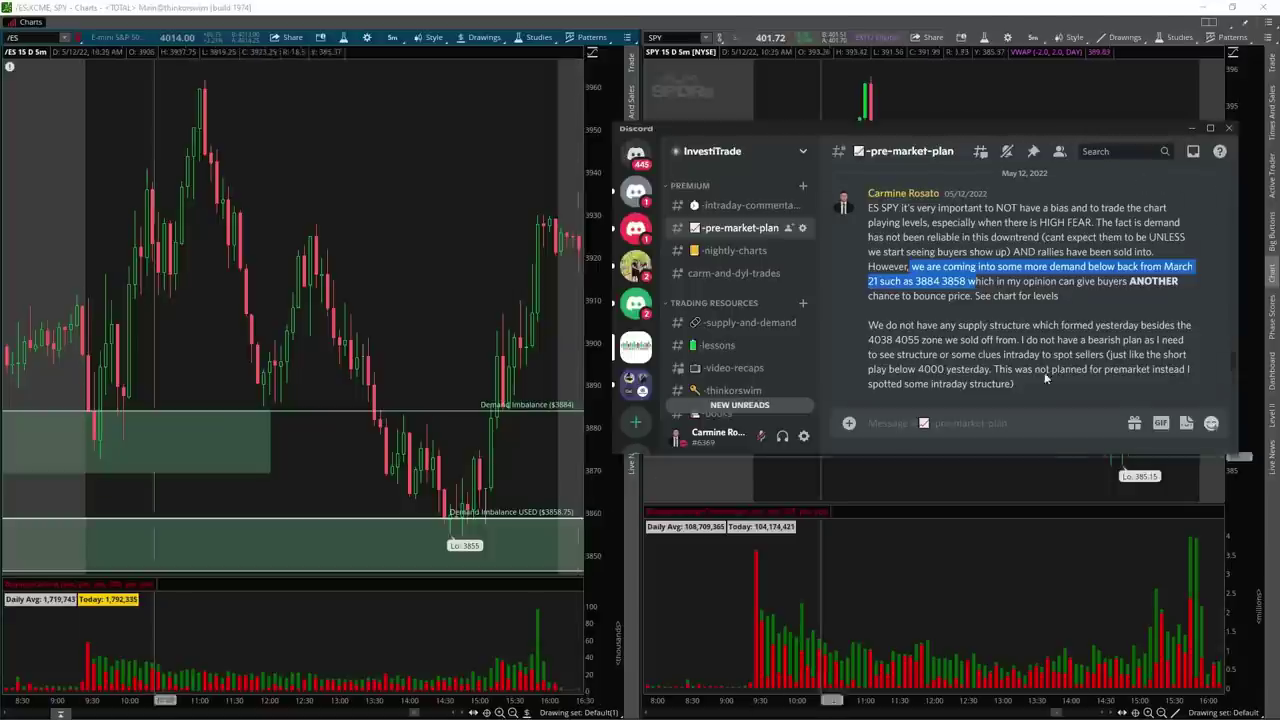
click(1071, 295)
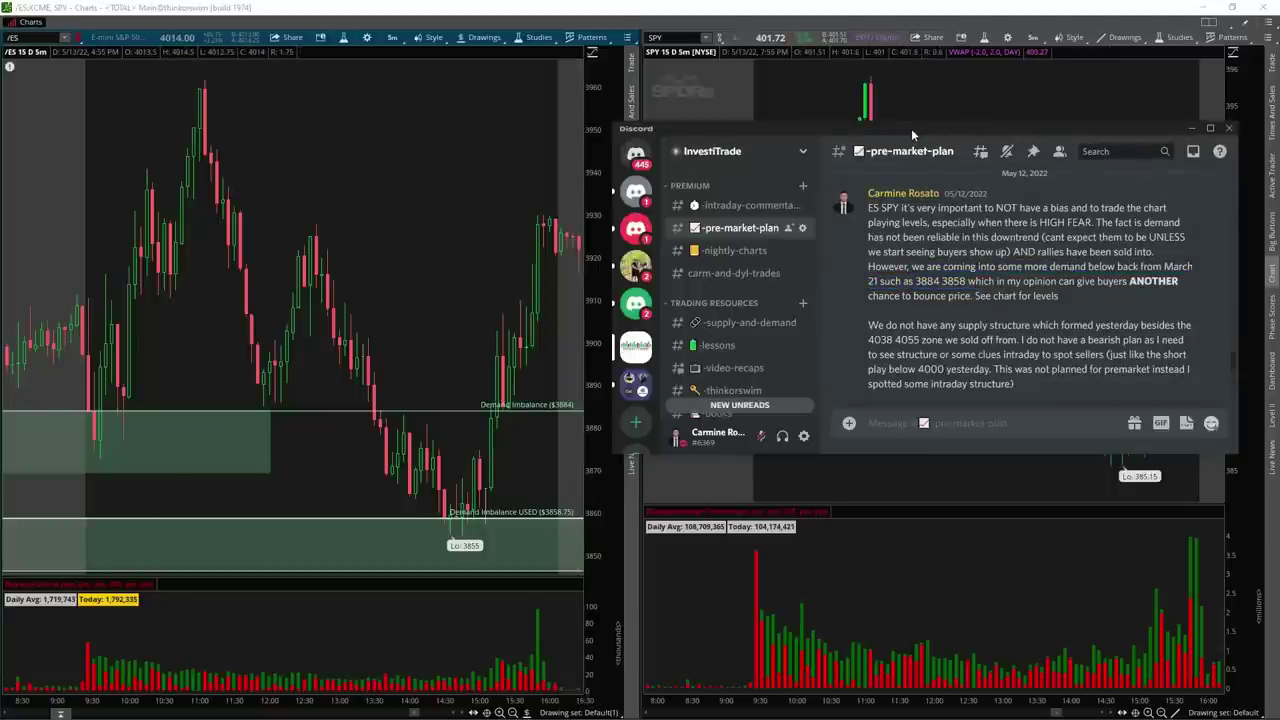
Step: Move Discord out of view and examine the /ES candles around the 9:30 open at the 3884 demand line
drag(911, 130, 673, 30)
click(334, 297)
scroll(197, 497, up, 3)
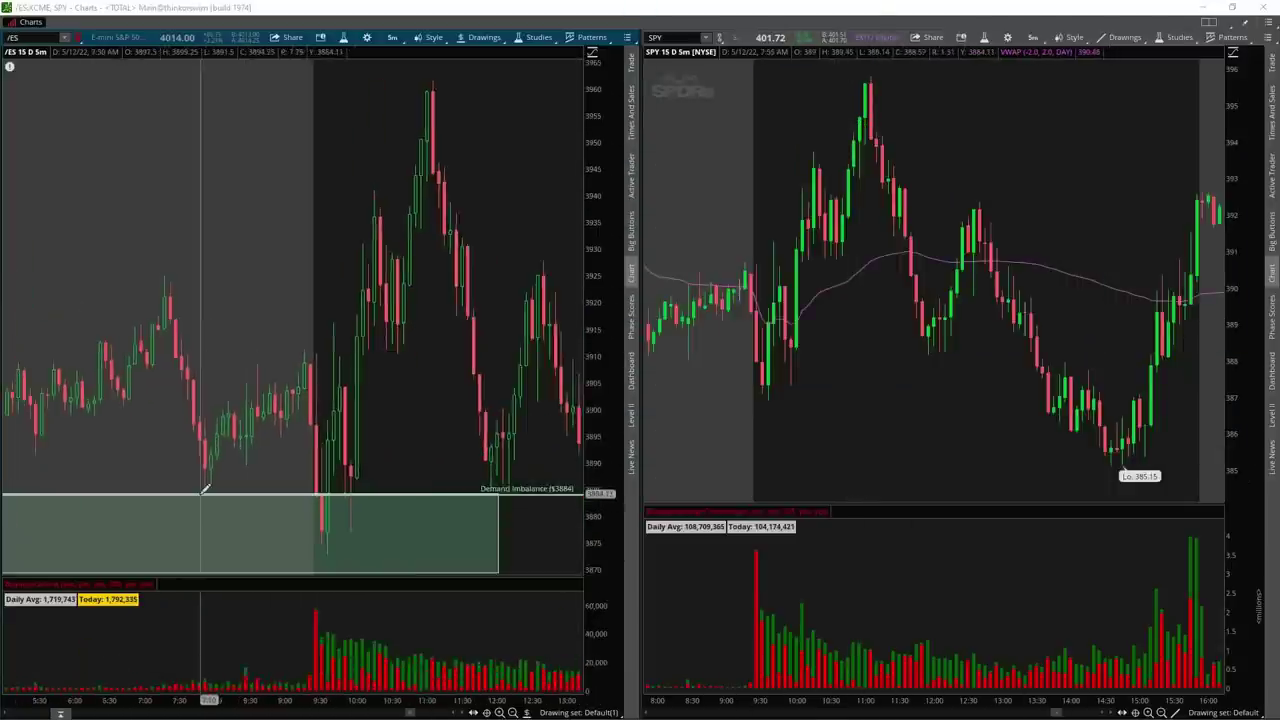
scroll(203, 491, up, 4)
drag(450, 236, 621, 492)
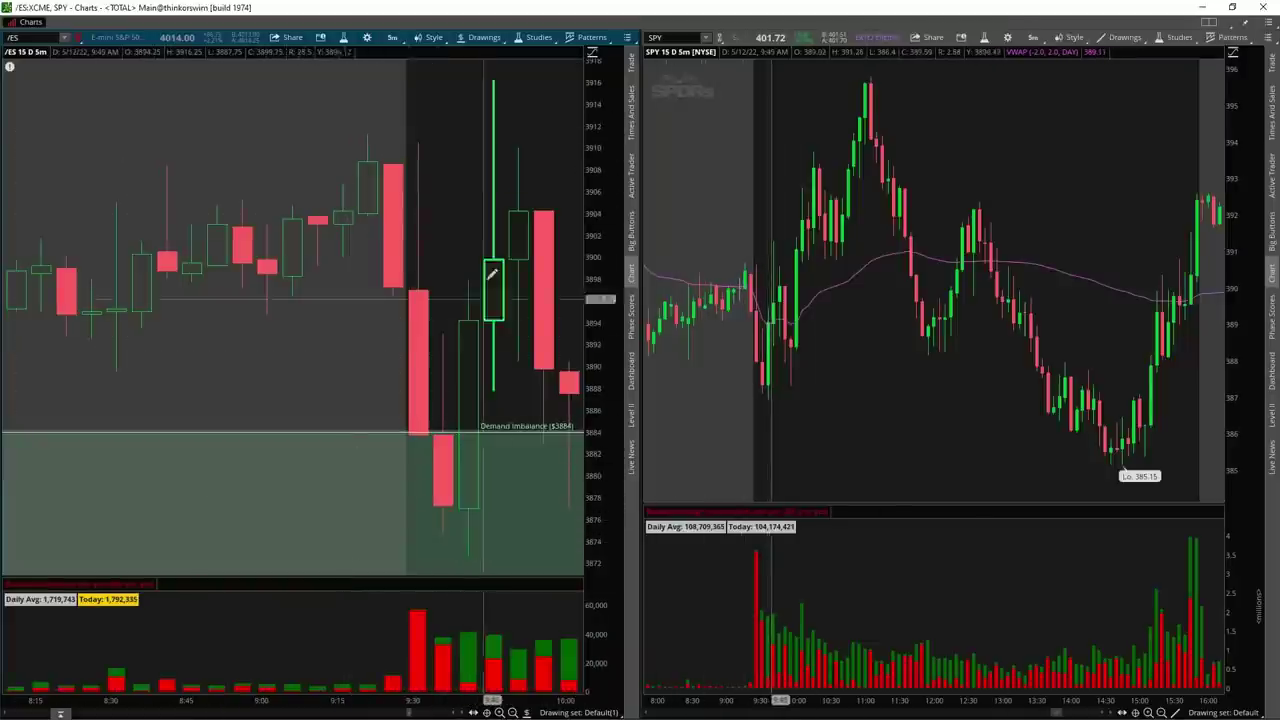
scroll(566, 535, down, 3)
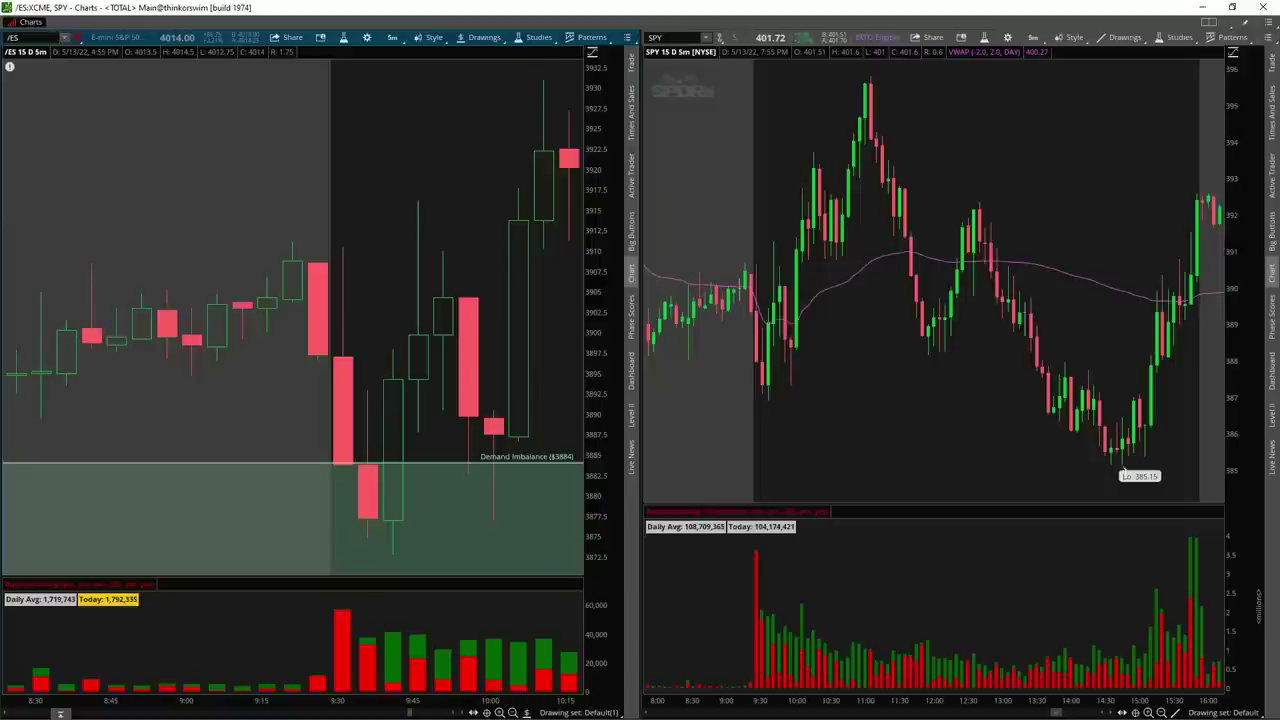
Step: Bring up Discord's intraday commentary, highlight the message about a bid at 3880, and move the window away
drag(892, 326, 628, 80)
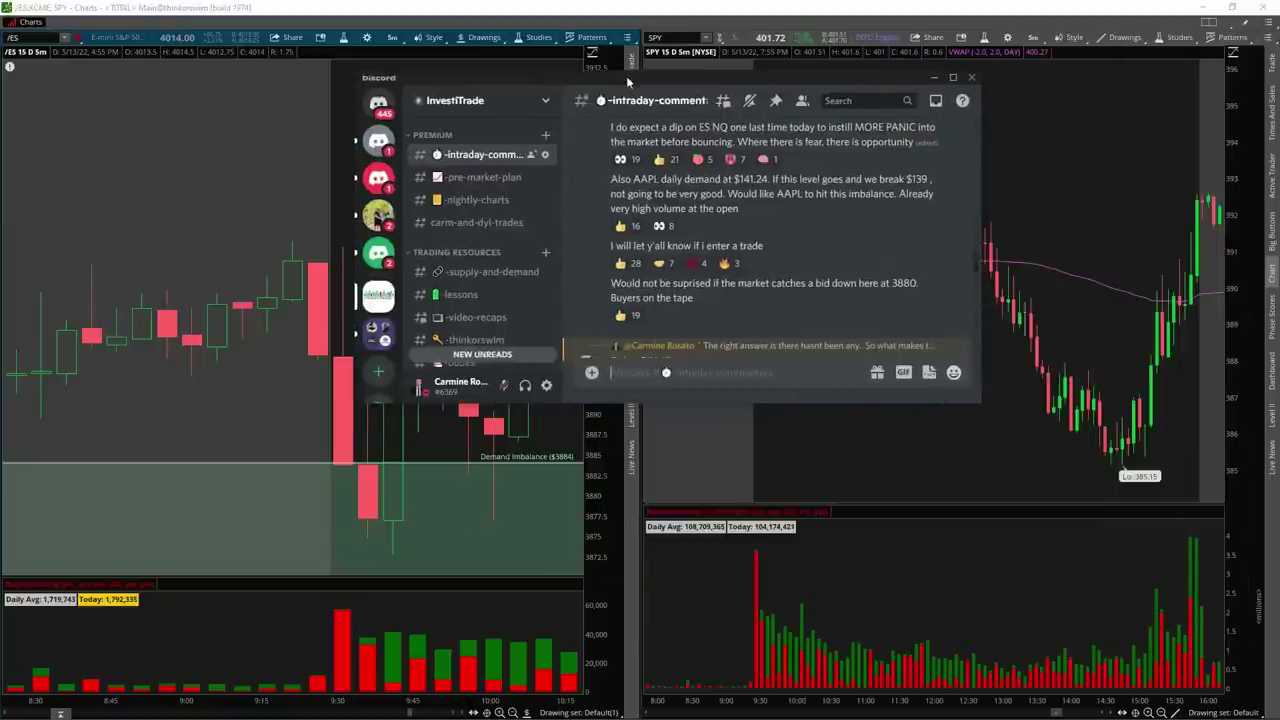
drag(705, 307, 609, 284)
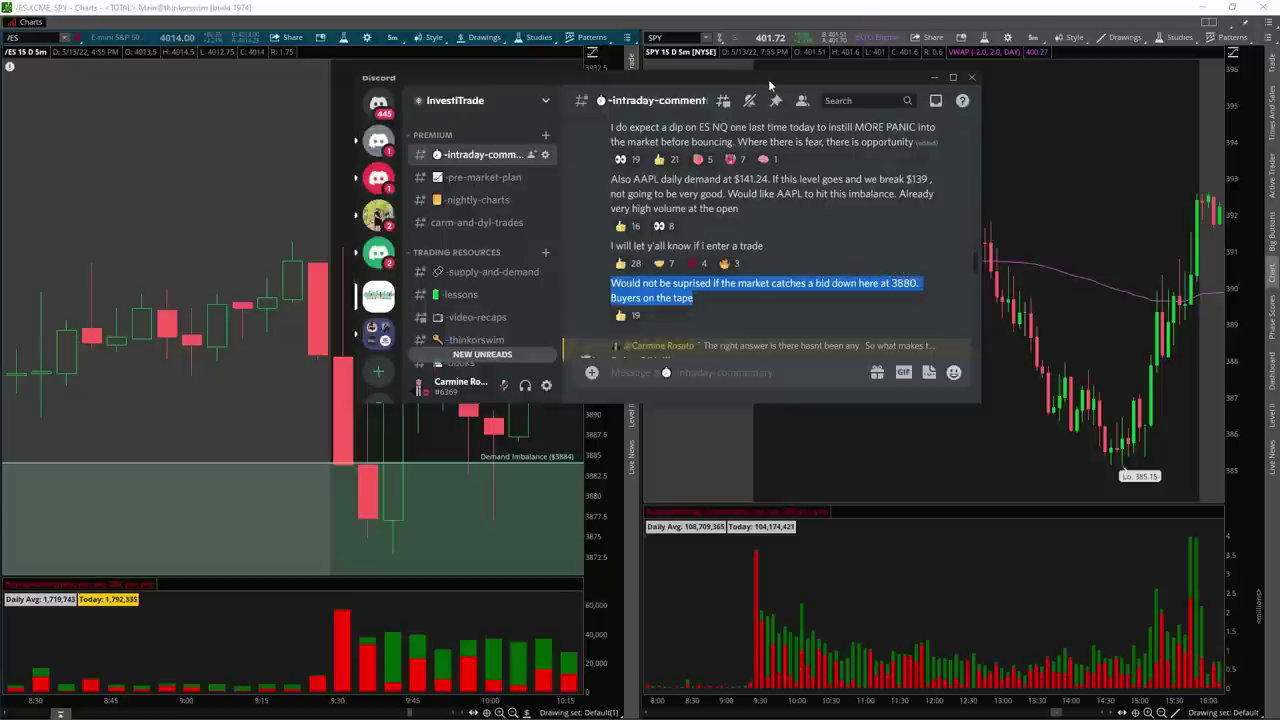
drag(779, 83, 680, 0)
Step: Display Time and Sales and Level II data for /ES, and hide both again
click(632, 112)
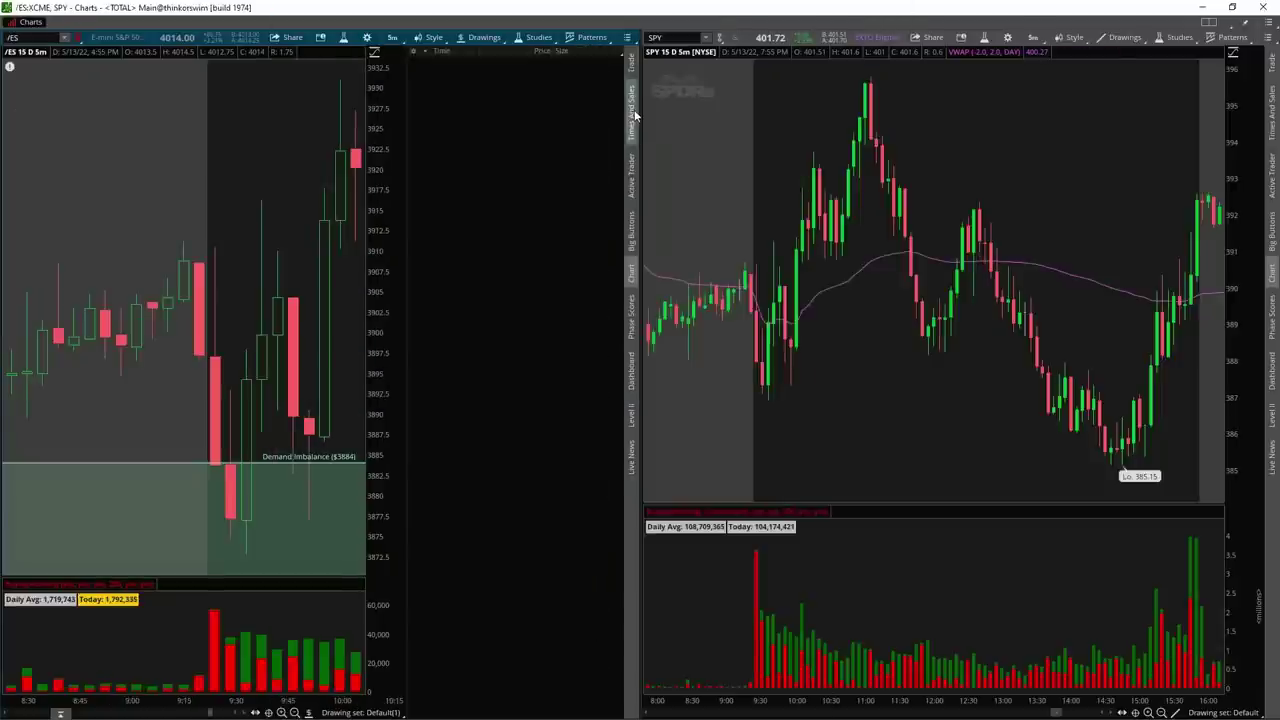
click(633, 412)
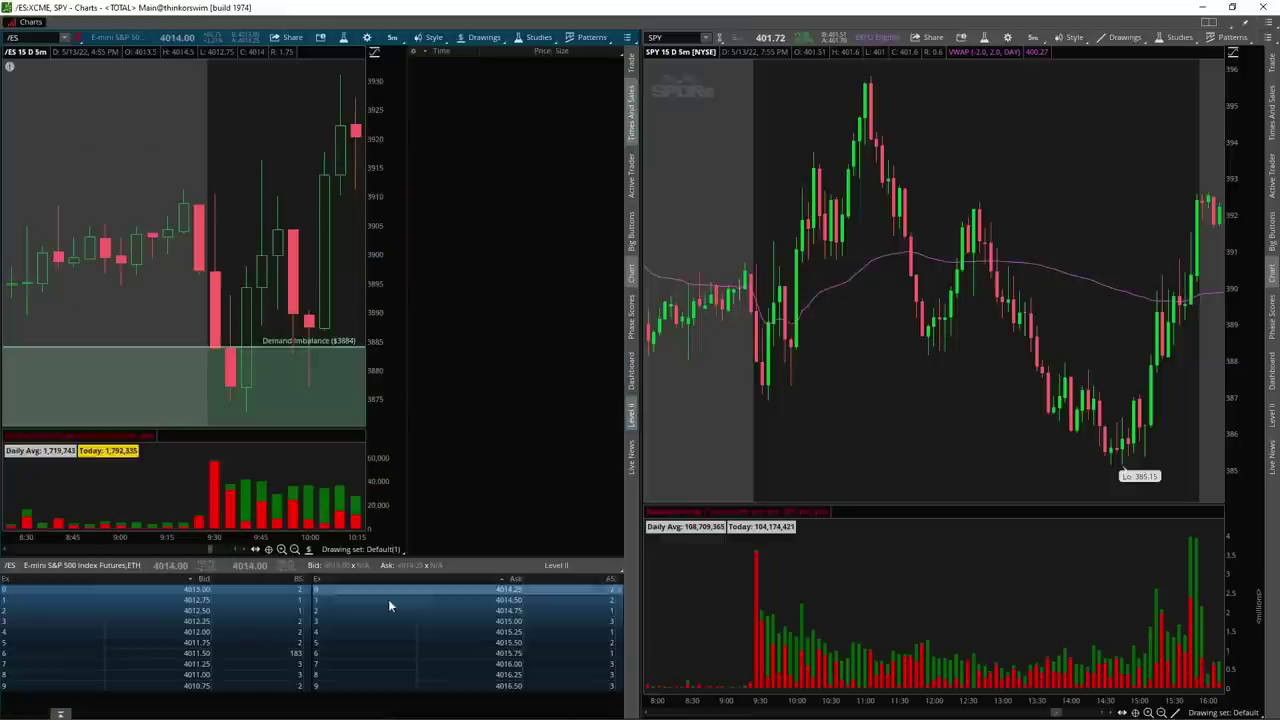
click(633, 133)
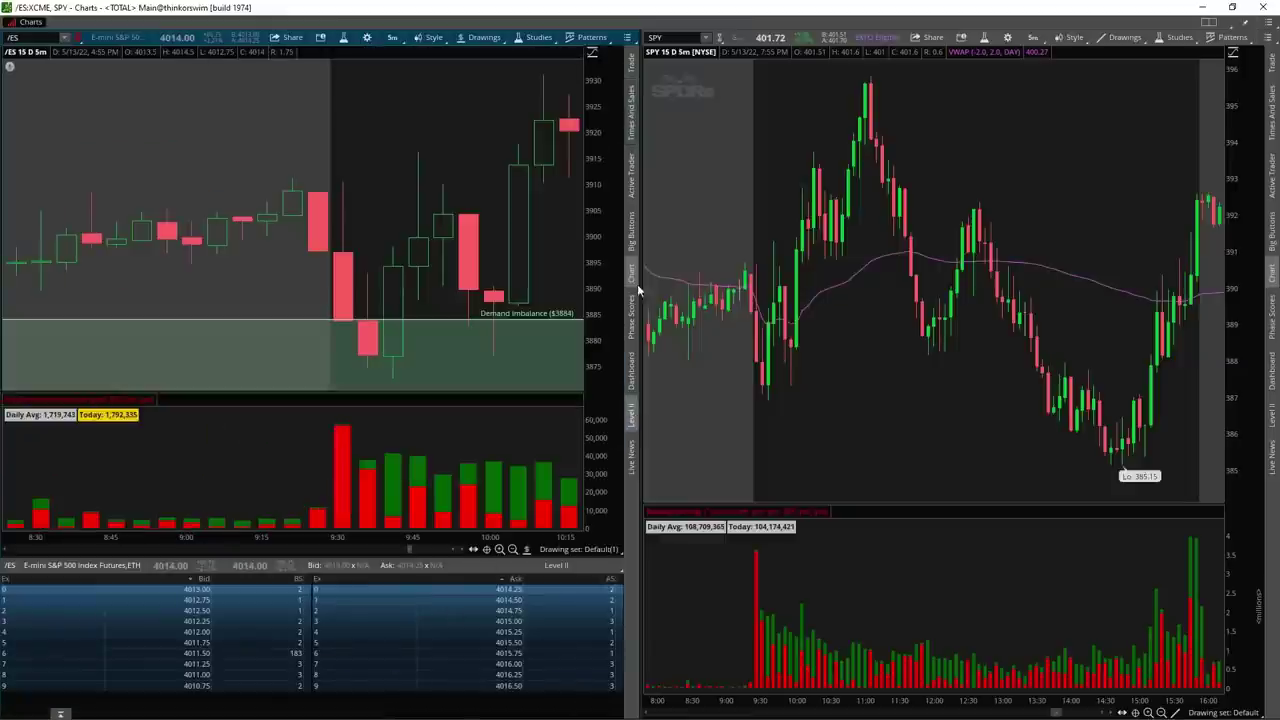
click(632, 414)
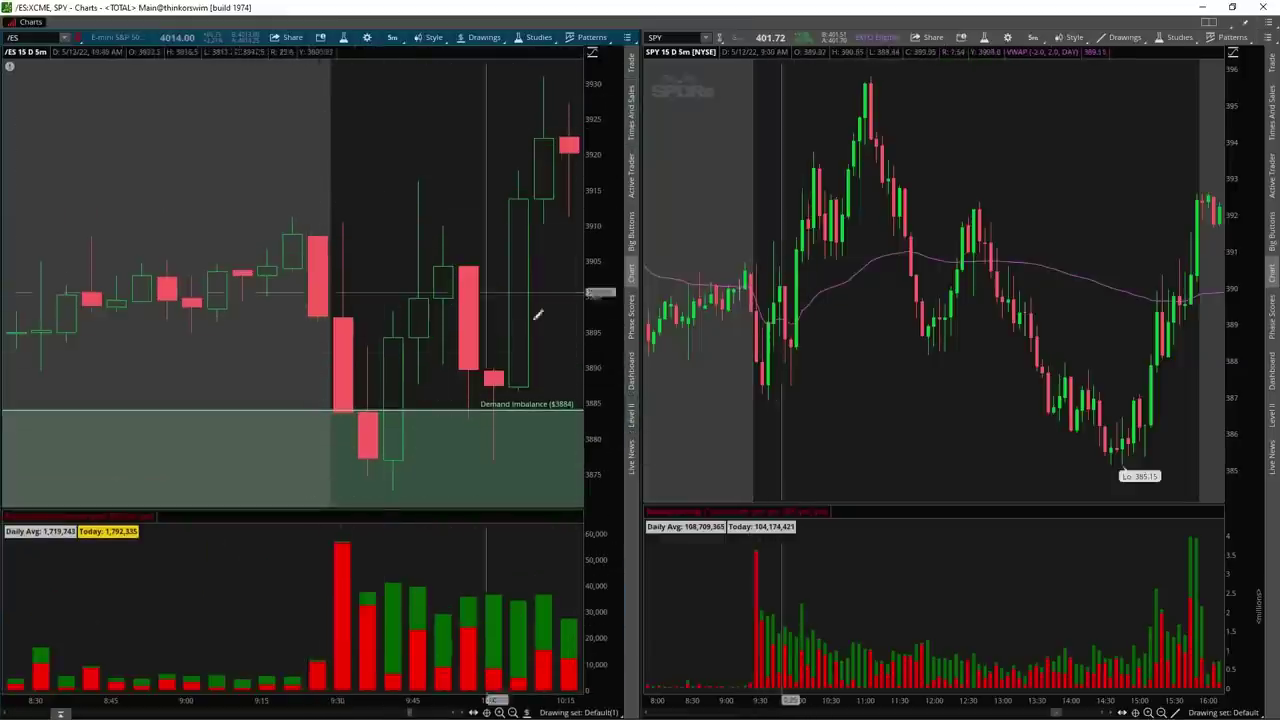
Step: Load the option .SPY220513C398 in the SPY chart and set its time frame to 15 days with 1-minute aggregation
click(671, 53)
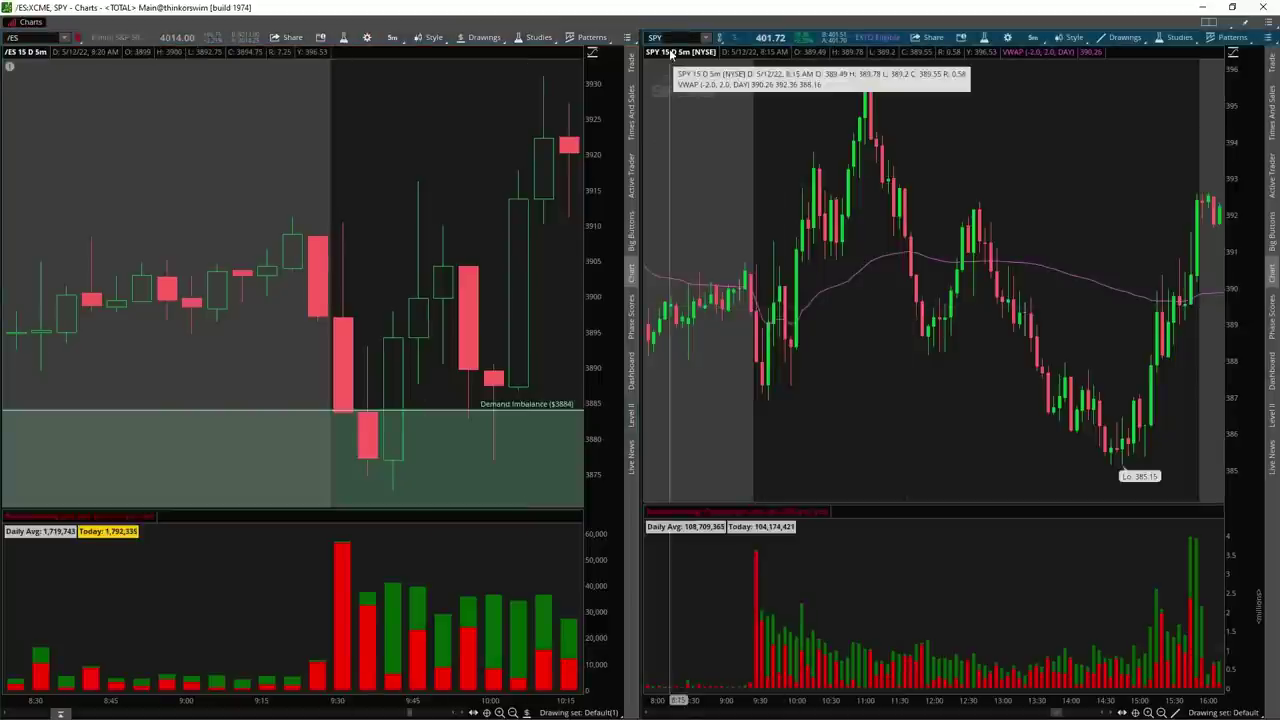
text(.SPY220513C398)
key(Return)
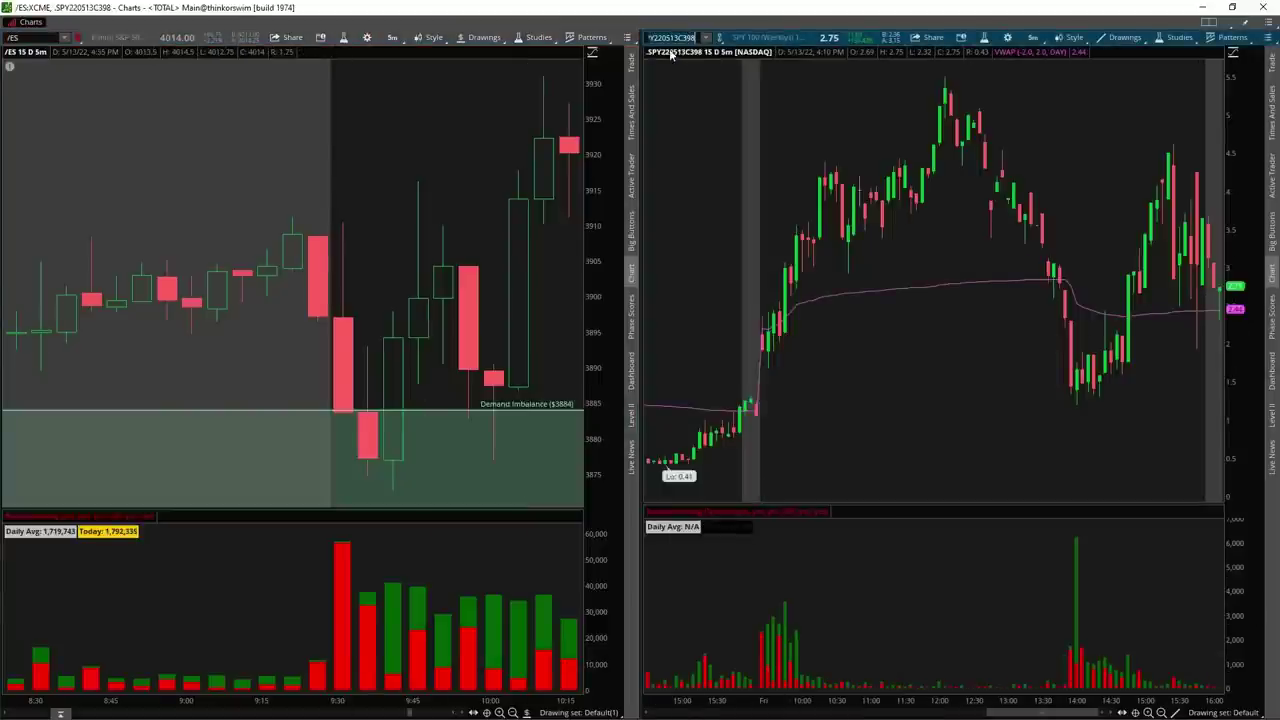
click(1032, 37)
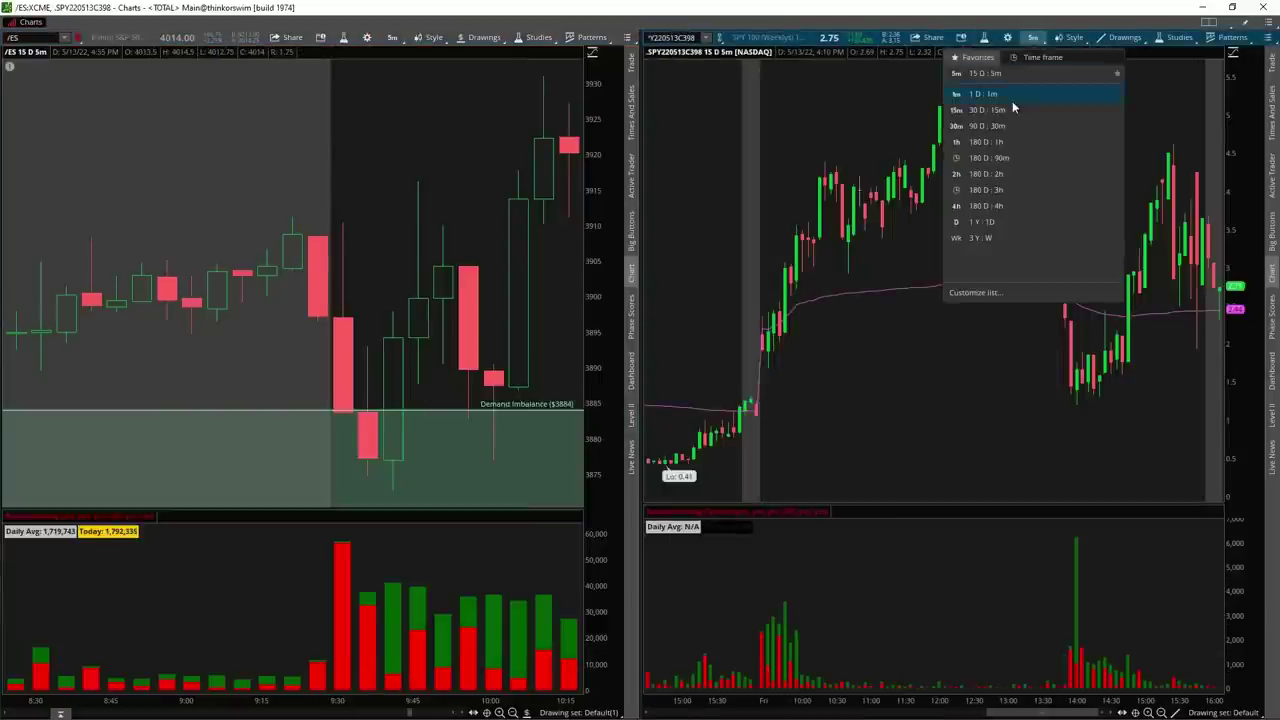
click(1042, 57)
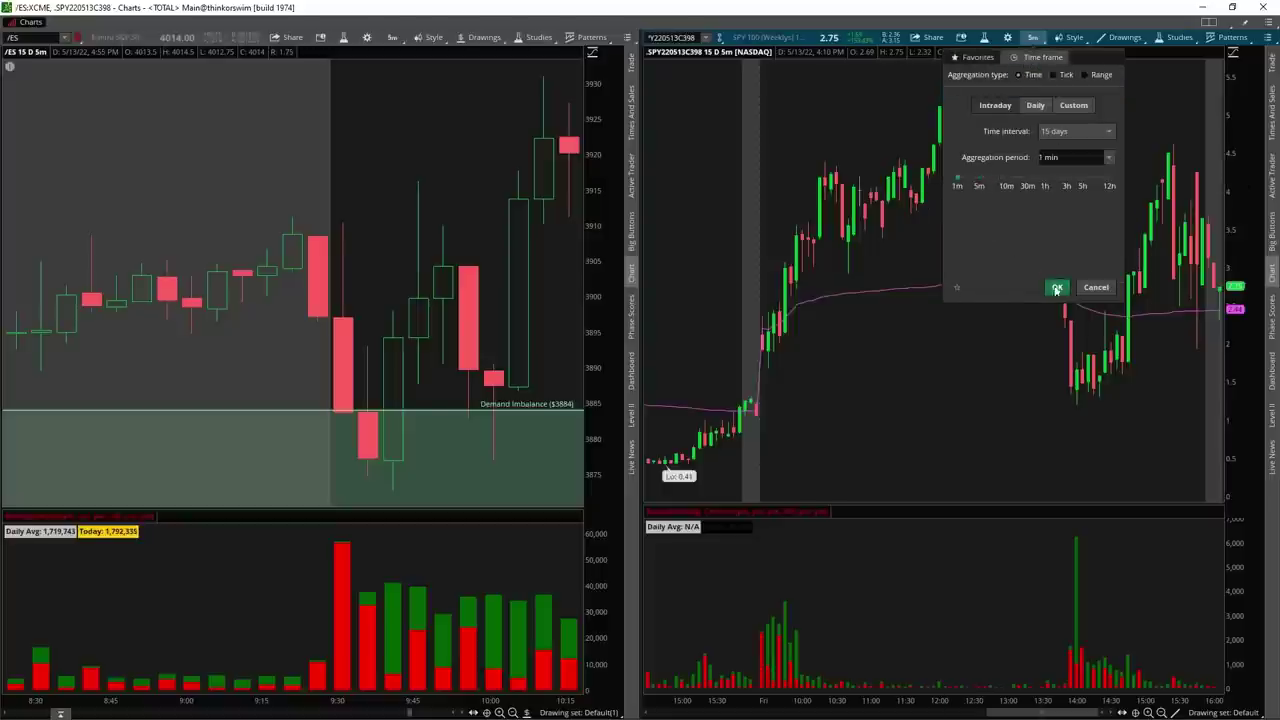
click(1057, 288)
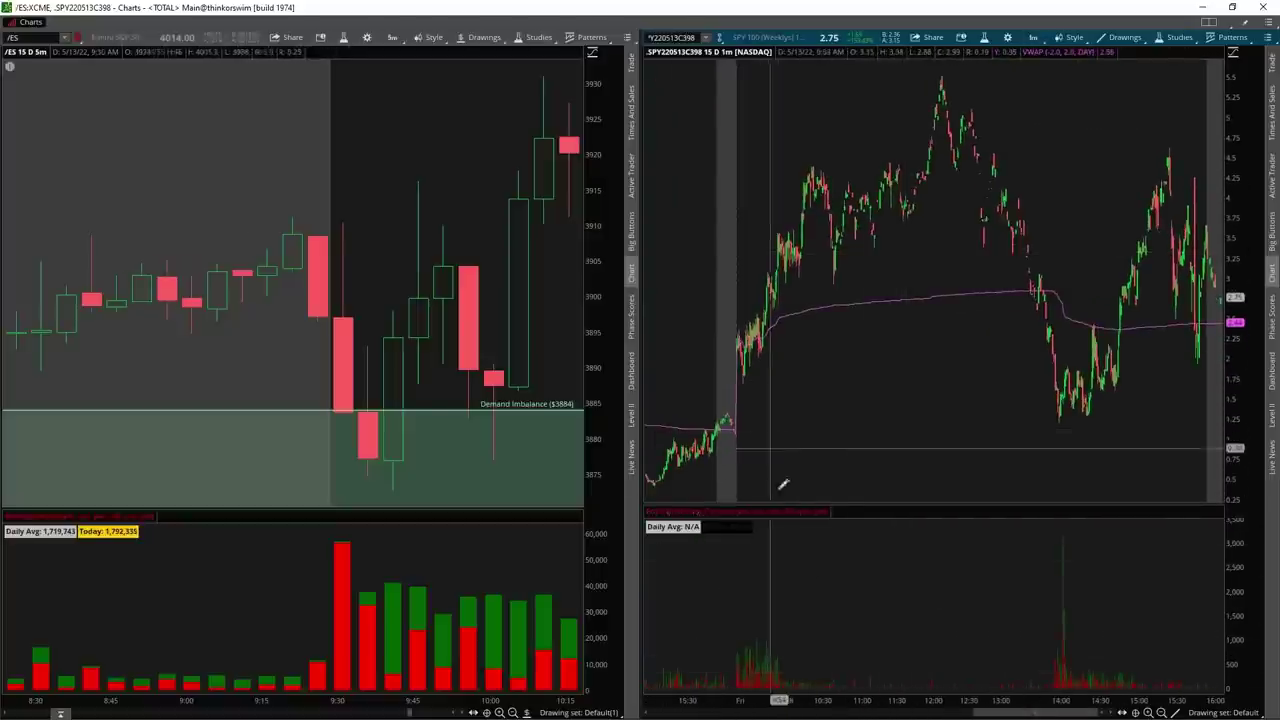
Step: Measure the 398 call's May 12 price rise from the first low after the open to the 9:48 high
scroll(1076, 378, up, 5)
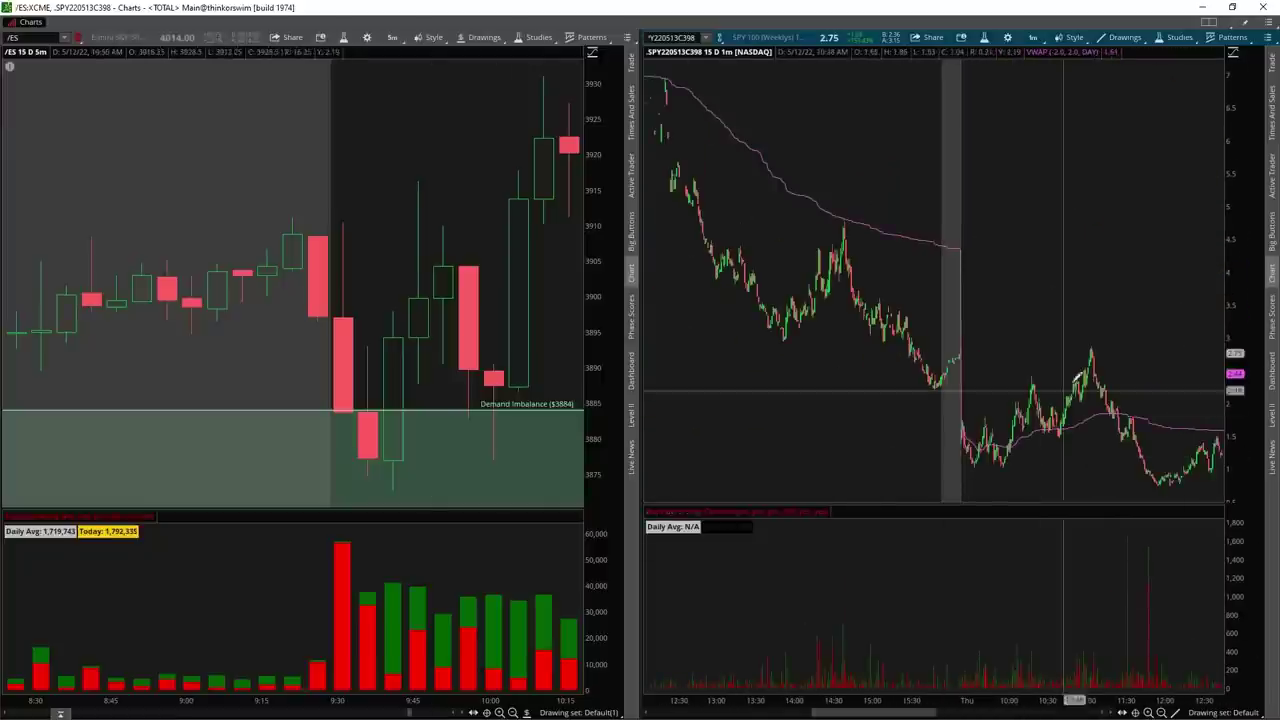
scroll(1078, 378, down, 5)
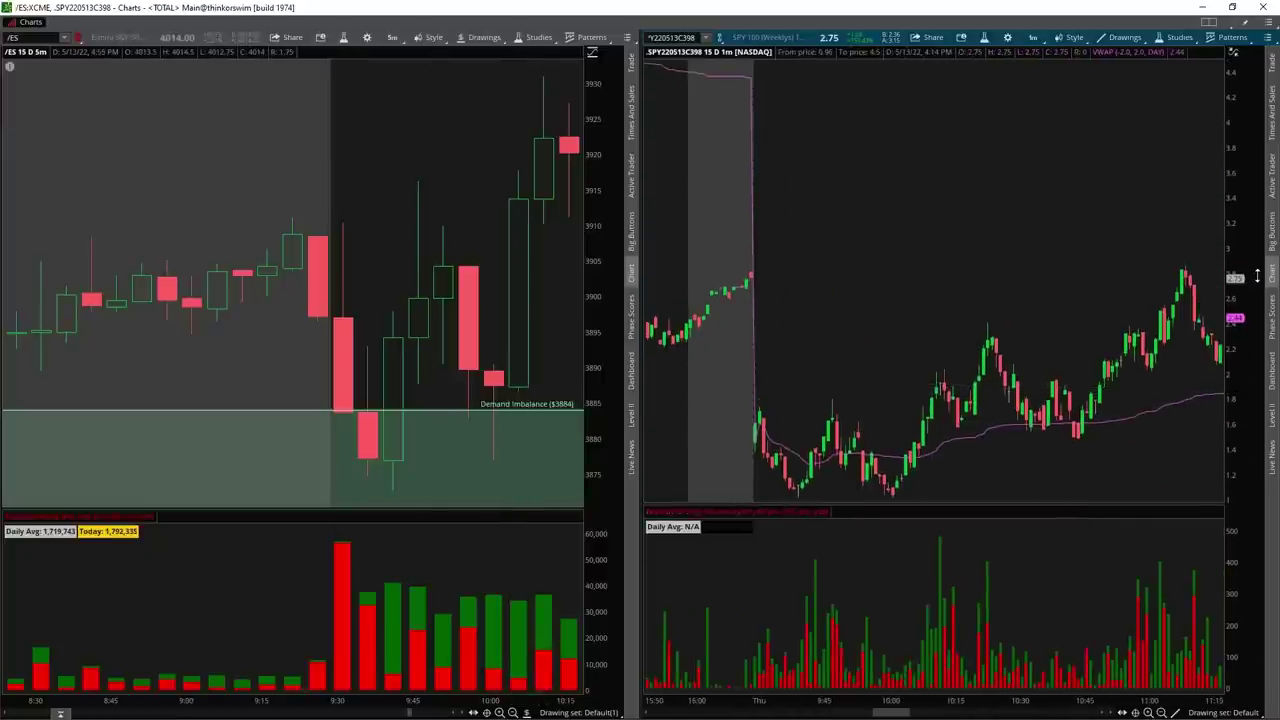
drag(705, 220, 1220, 498)
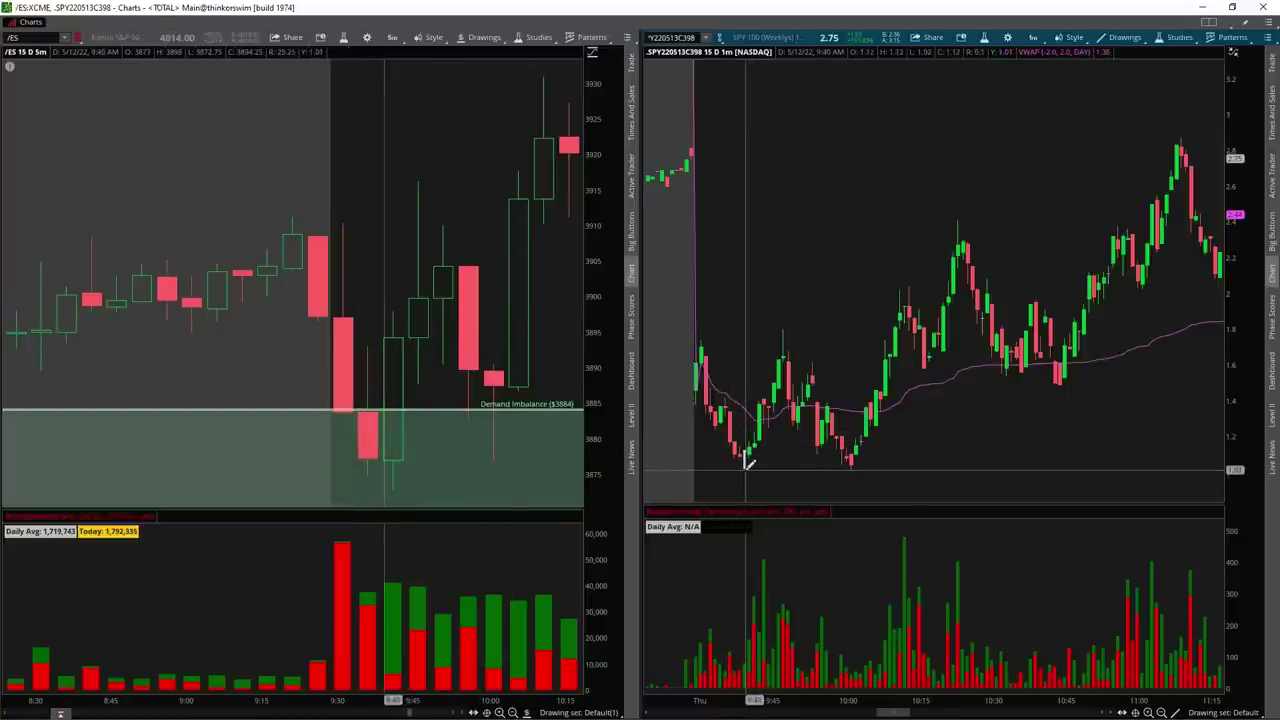
drag(745, 460, 670, 440)
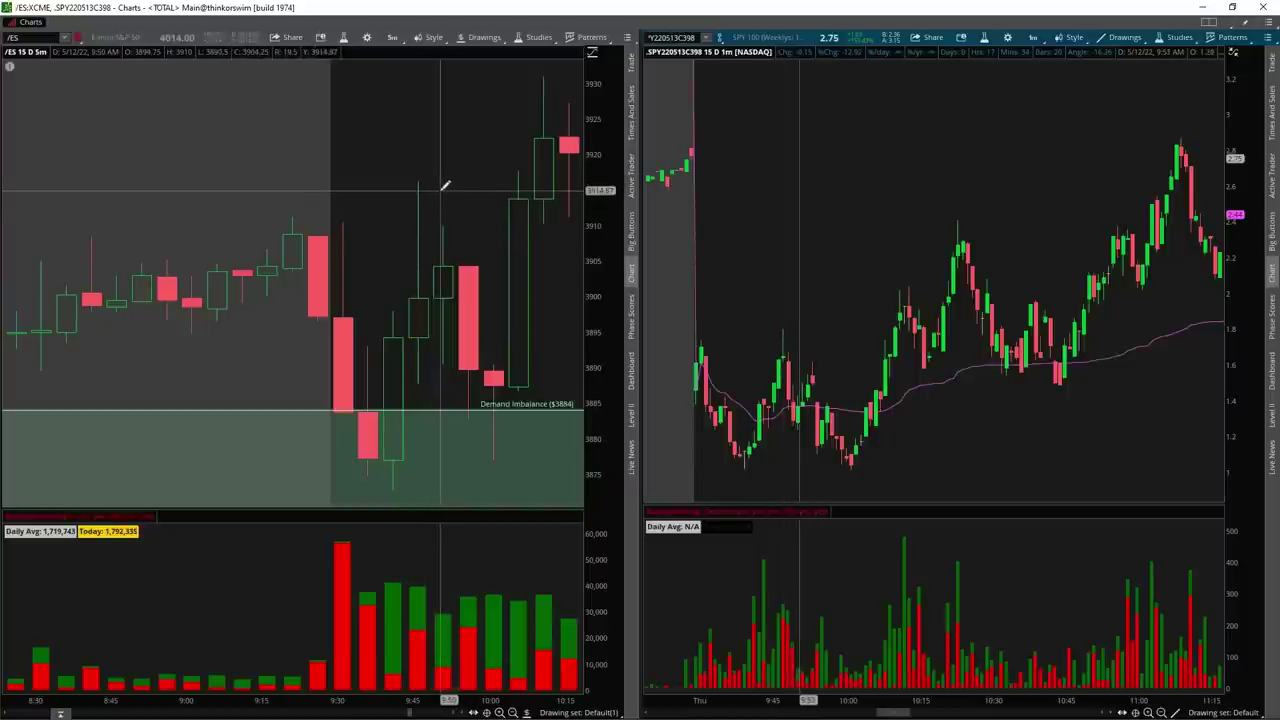
drag(744, 465, 786, 325)
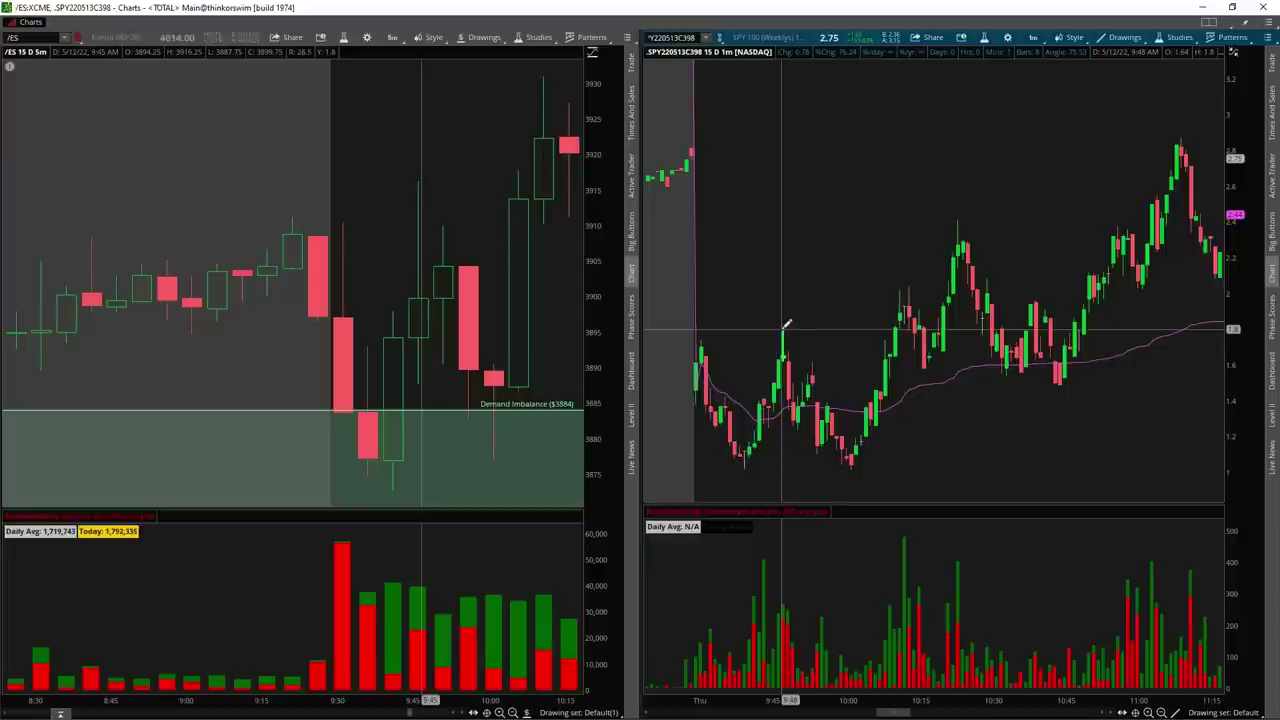
Step: Measure the 398 call's May 12 price rise from the candle near the VWAP line around 9:43 to the 9:48 high
drag(672, 296, 920, 508)
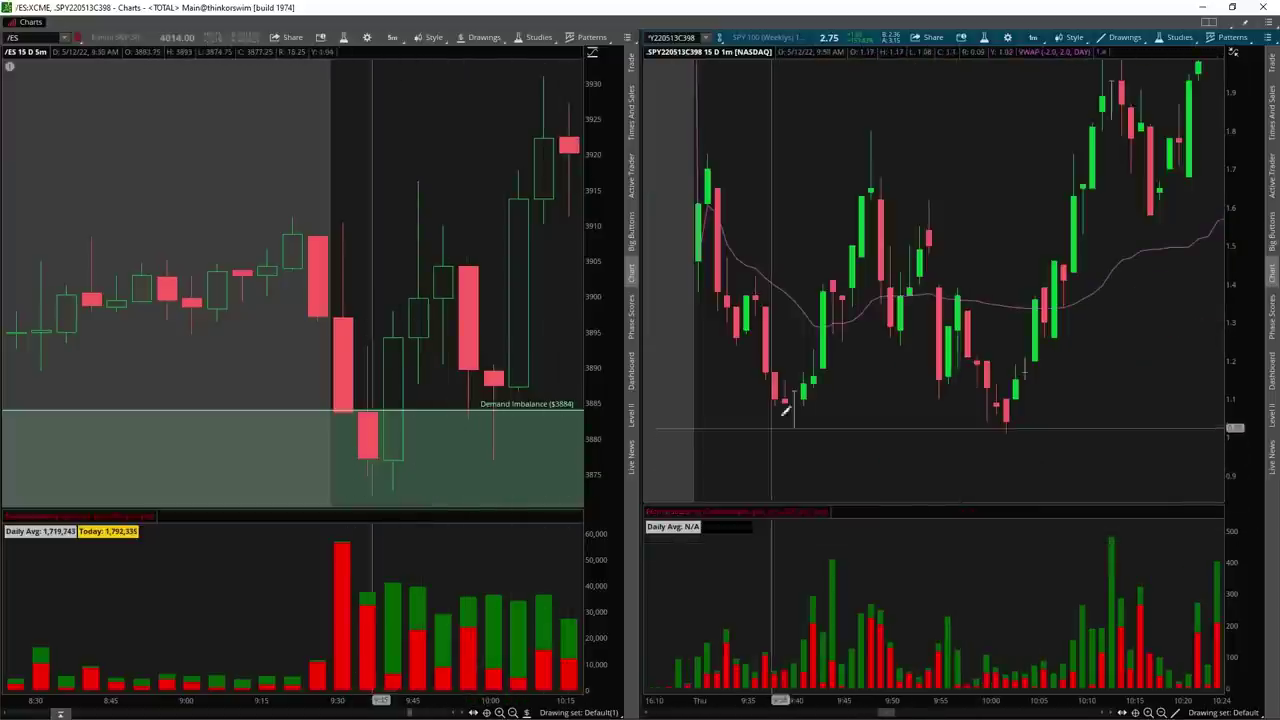
drag(828, 340, 876, 186)
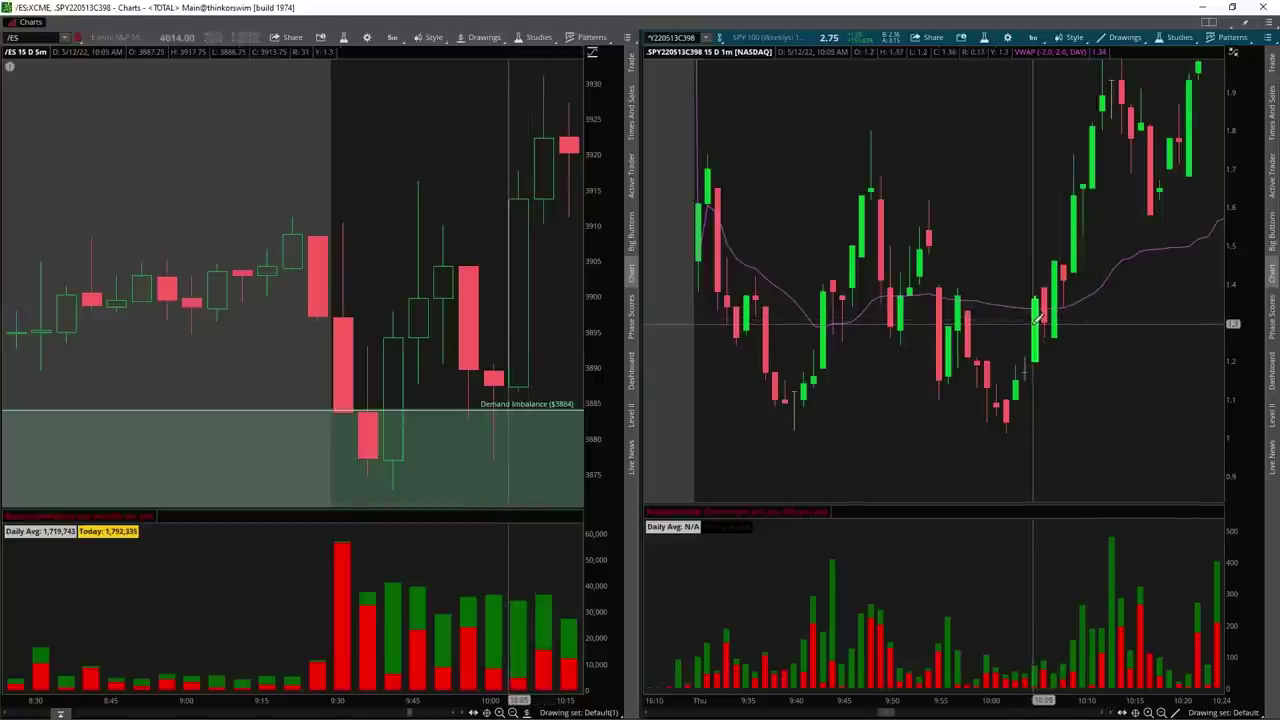
Step: Measure the 398 call's price rise from the 10:05 candle at about 1.3 to the 10:14 high, with the matching /ES candles in view
drag(1038, 318, 1038, 318)
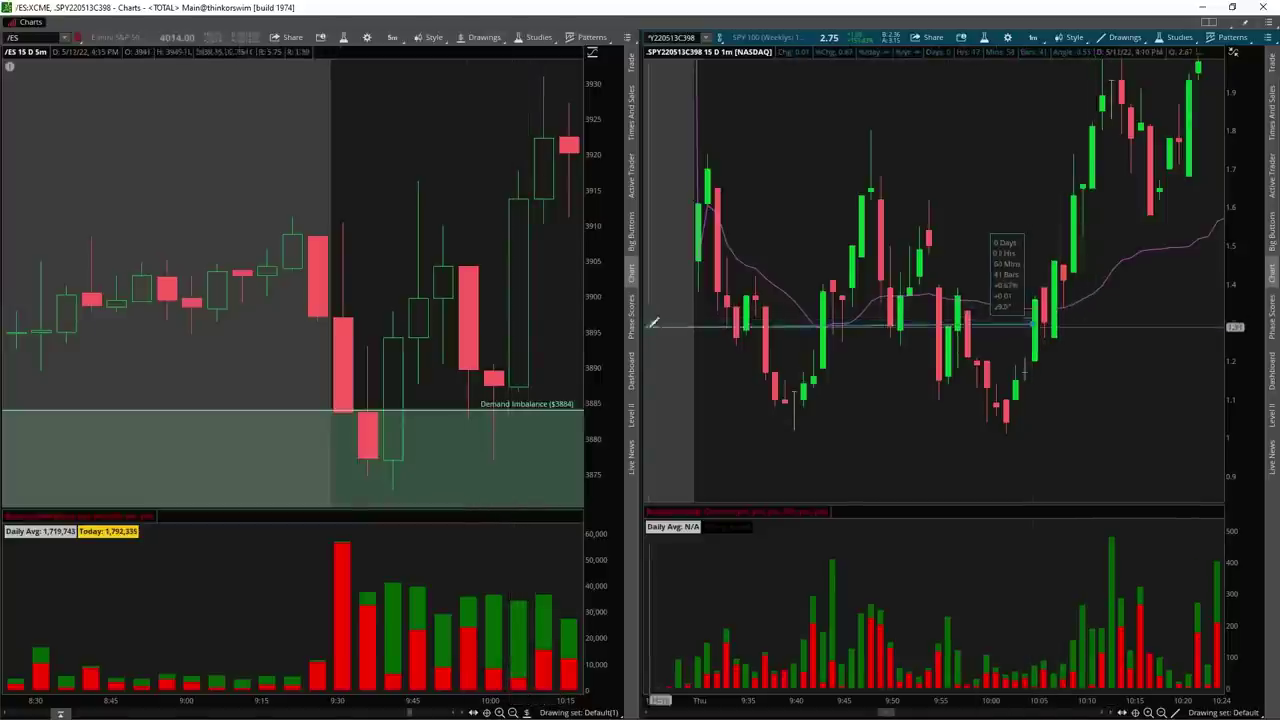
scroll(466, 428, down, 2)
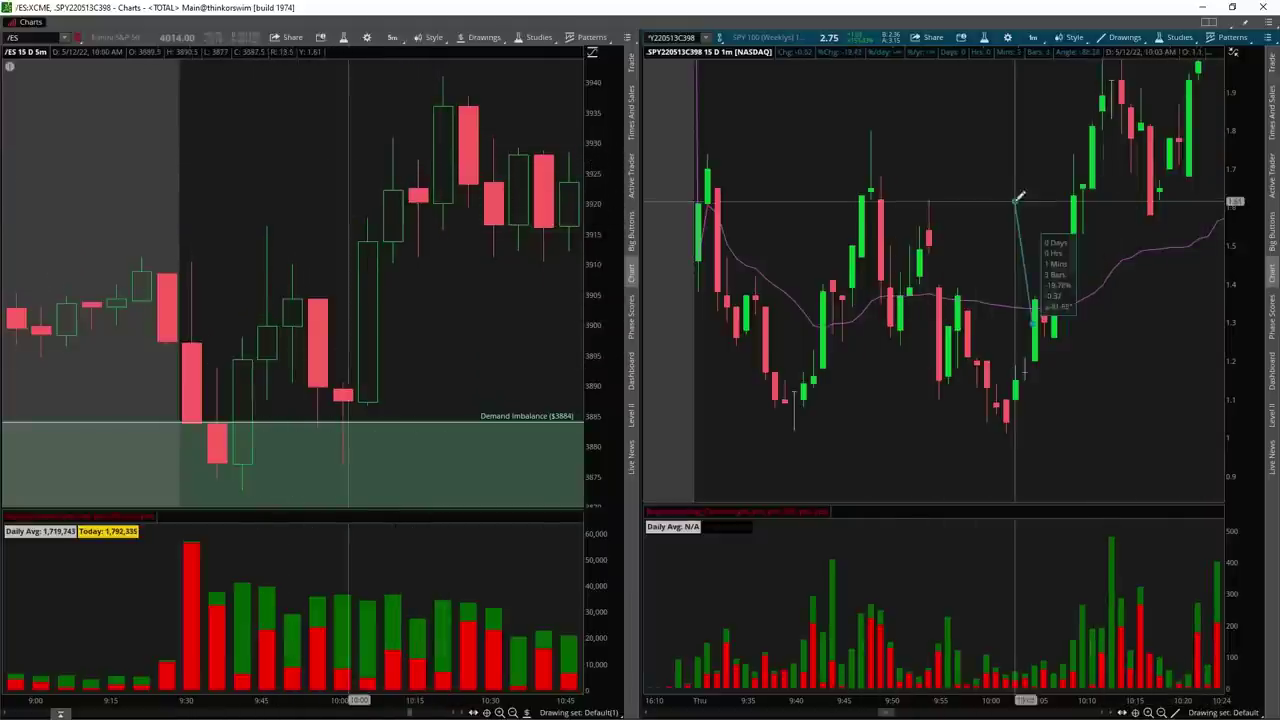
drag(1237, 197, 1249, 260)
click(1032, 314)
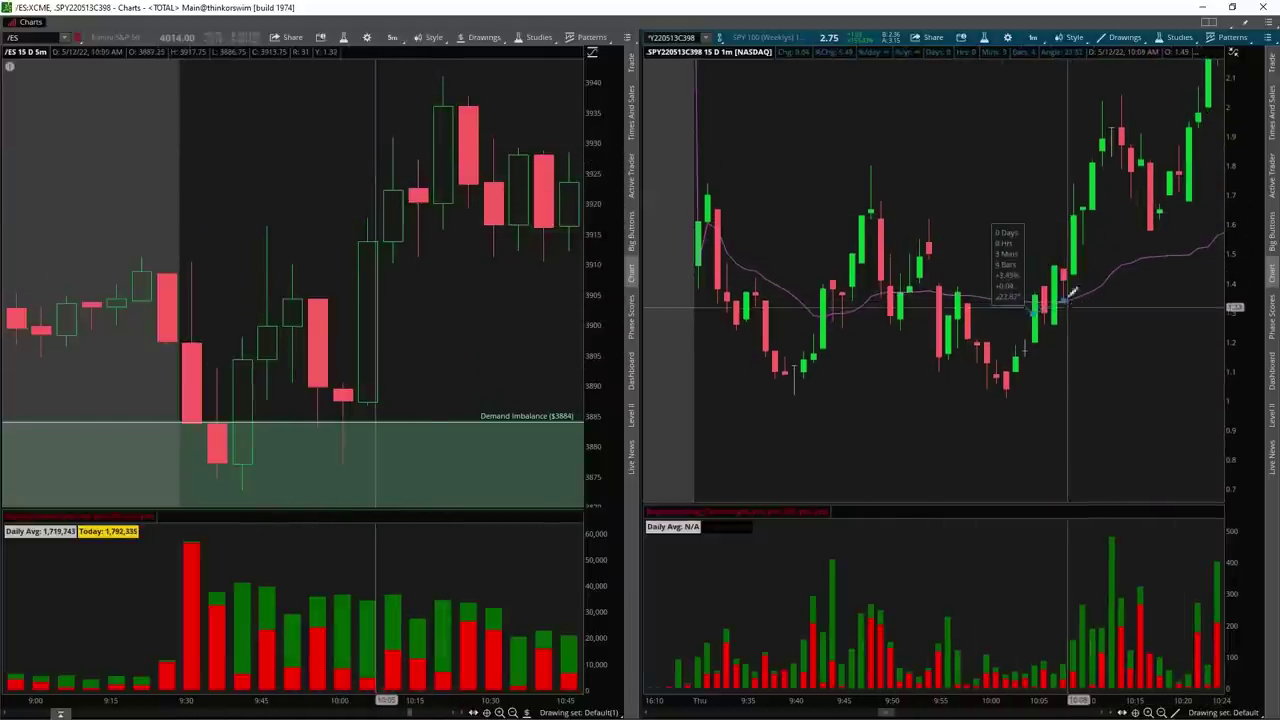
drag(1082, 190, 1127, 87)
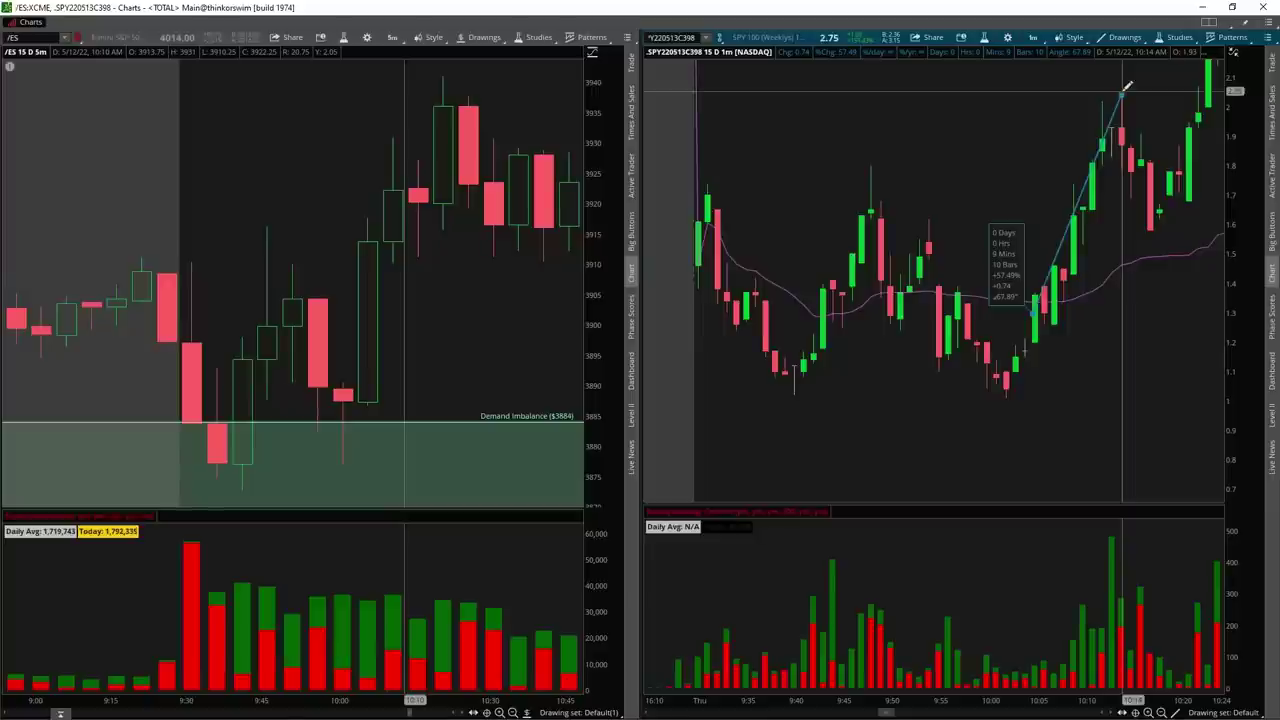
drag(1127, 87, 1127, 88)
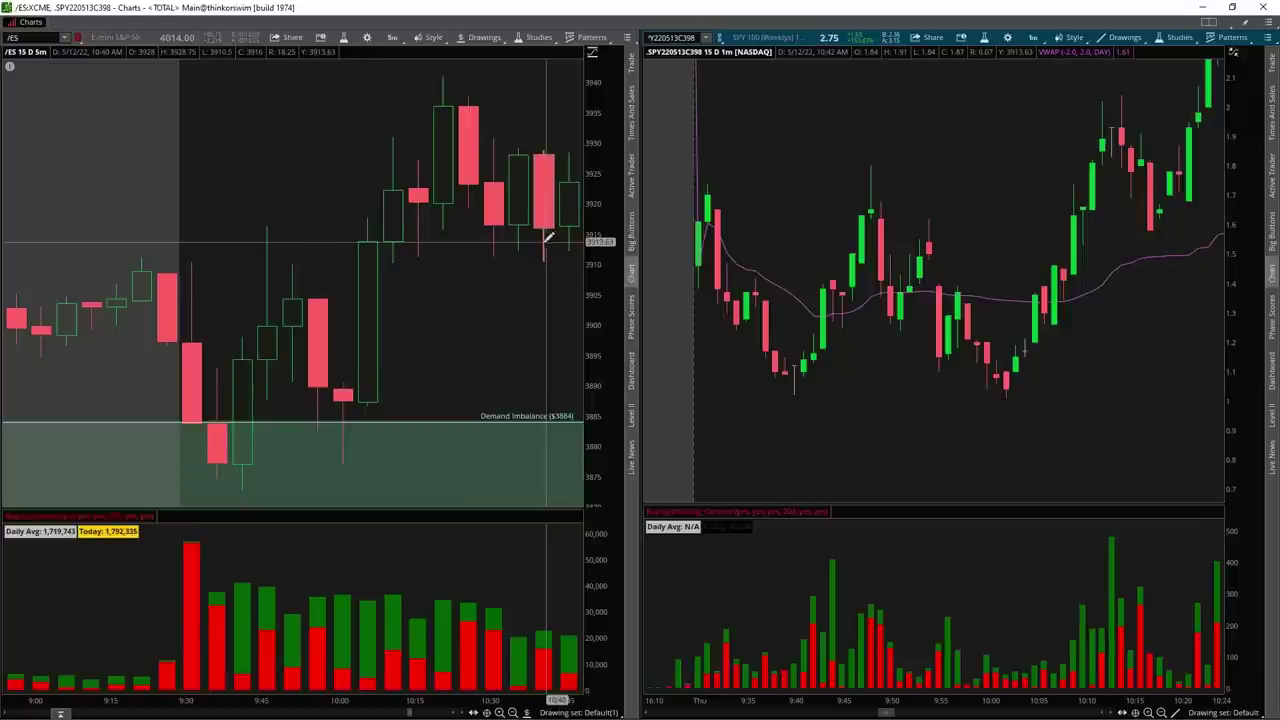
Step: Reset the option chart's price scale and measure the rise from the 10:02 low to the high around 10:24
double_click(1253, 198)
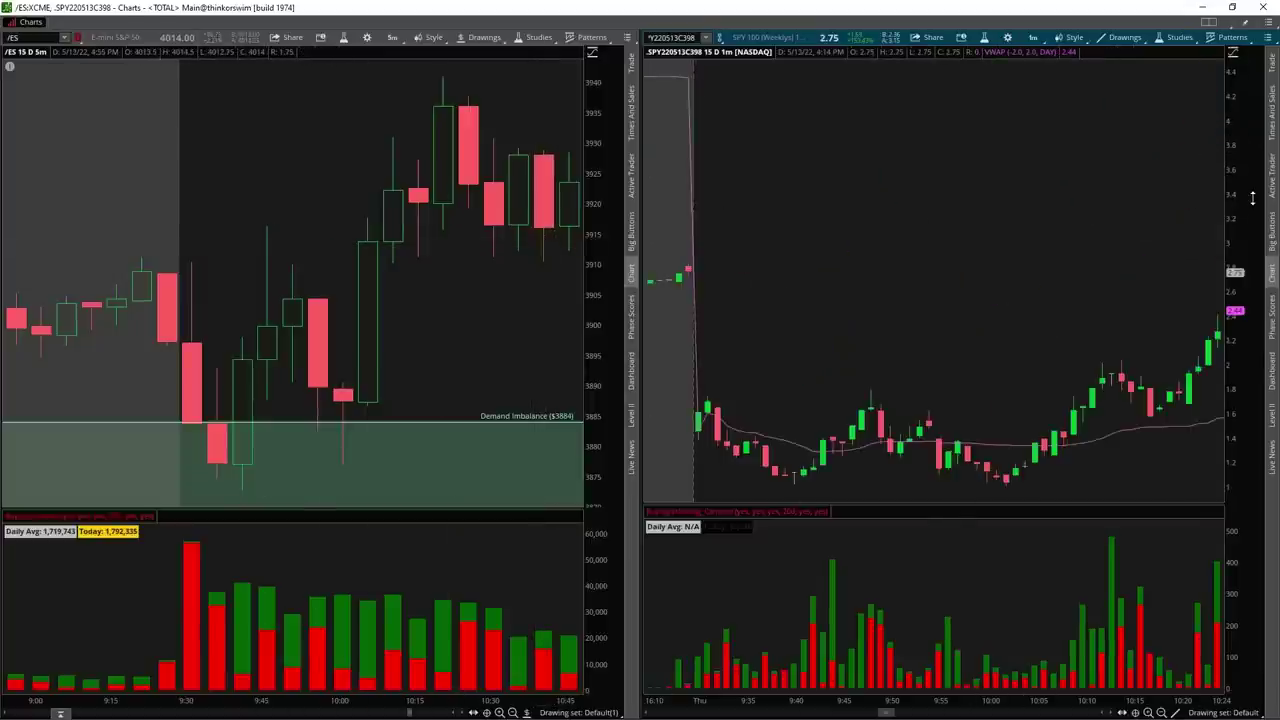
drag(1210, 318, 1123, 325)
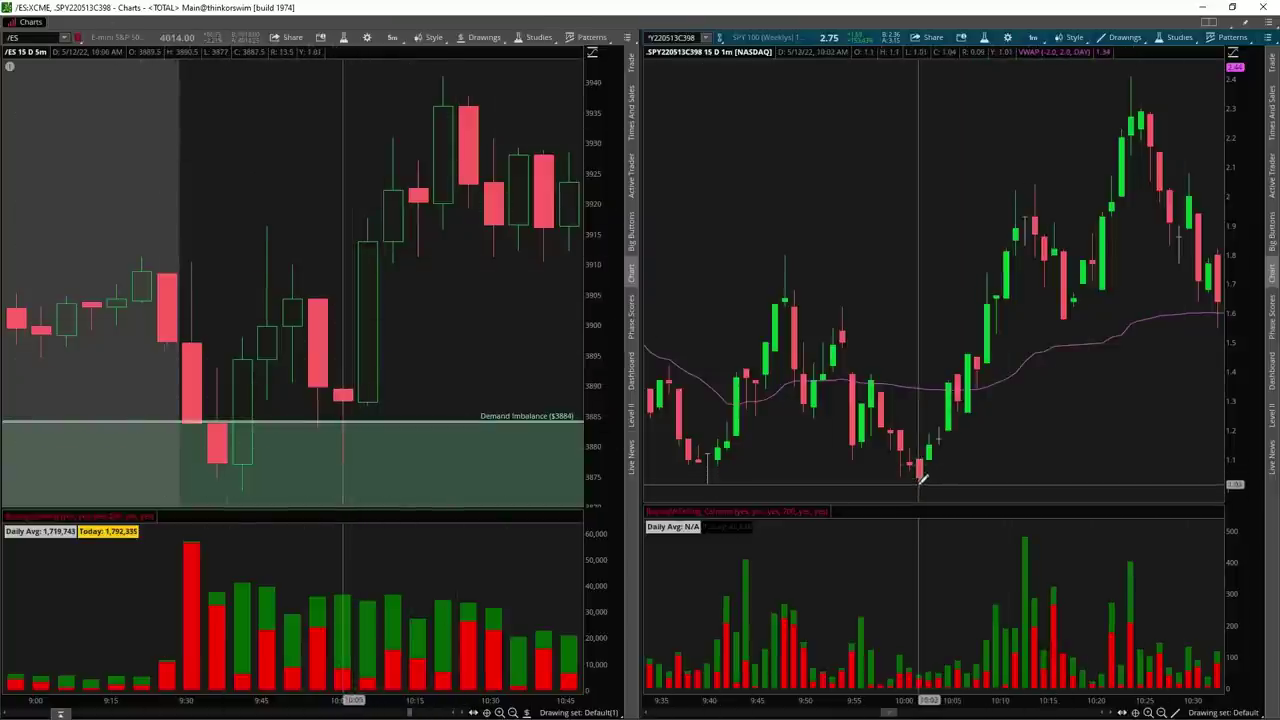
mouse_move(920, 485)
mouse_down()
mouse_move(1133, 51)
mouse_move(1134, 72)
mouse_up()
Step: Show the 398 call's full May 12 and 13 sessions, start a price measurement at the May 12 afternoon low, and cancel it
scroll(1134, 68, down, 3)
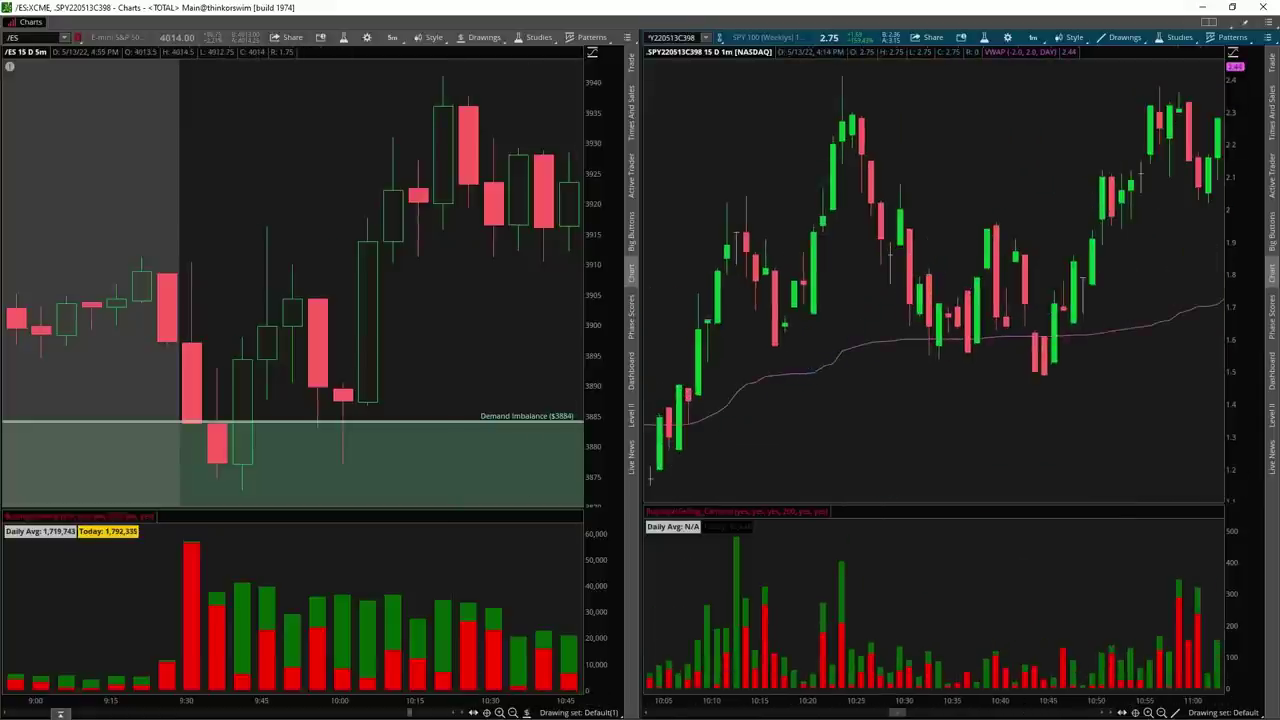
drag(988, 697, 1158, 14)
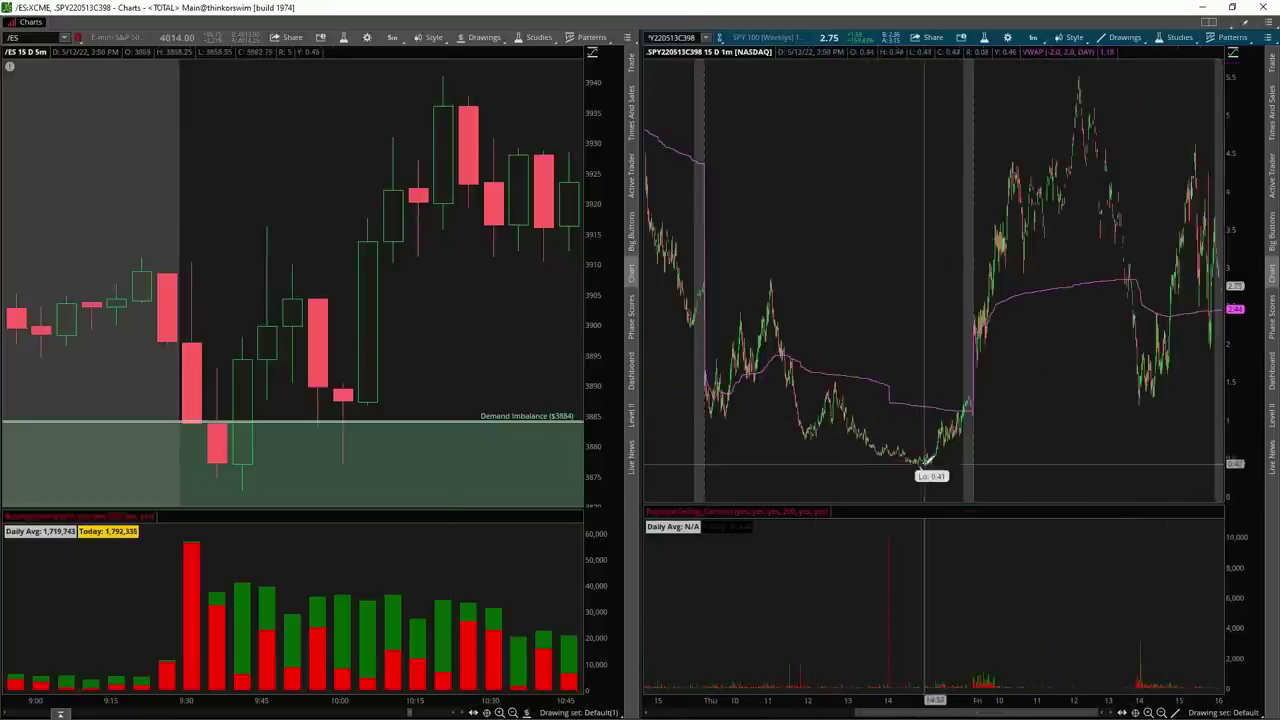
drag(918, 461, 902, 210)
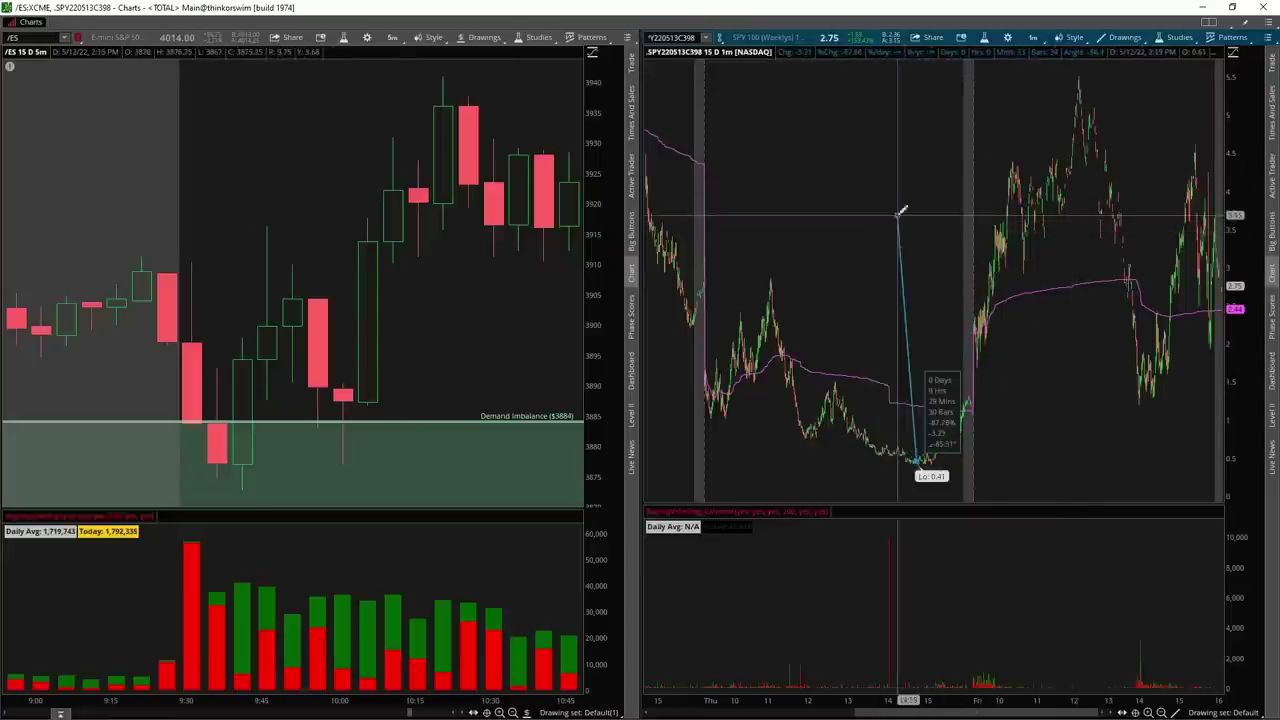
key(Escape)
drag(866, 160, 1172, 216)
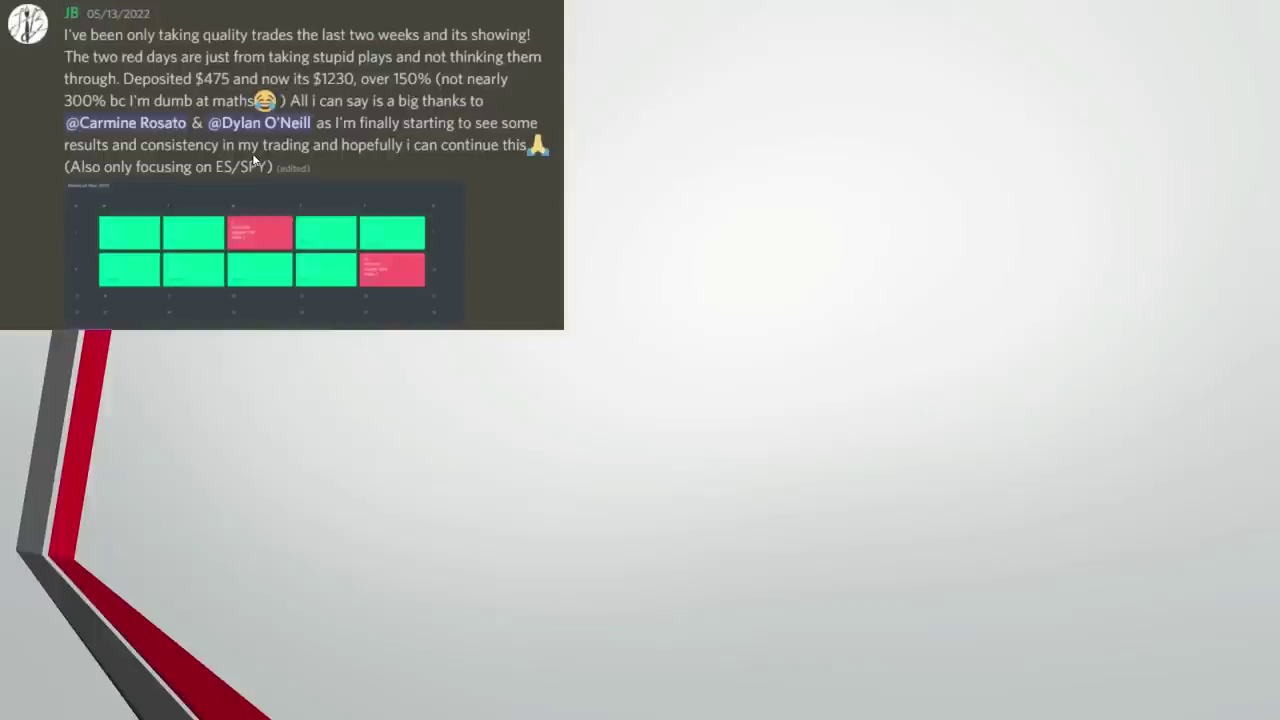
click(486, 254)
click(486, 260)
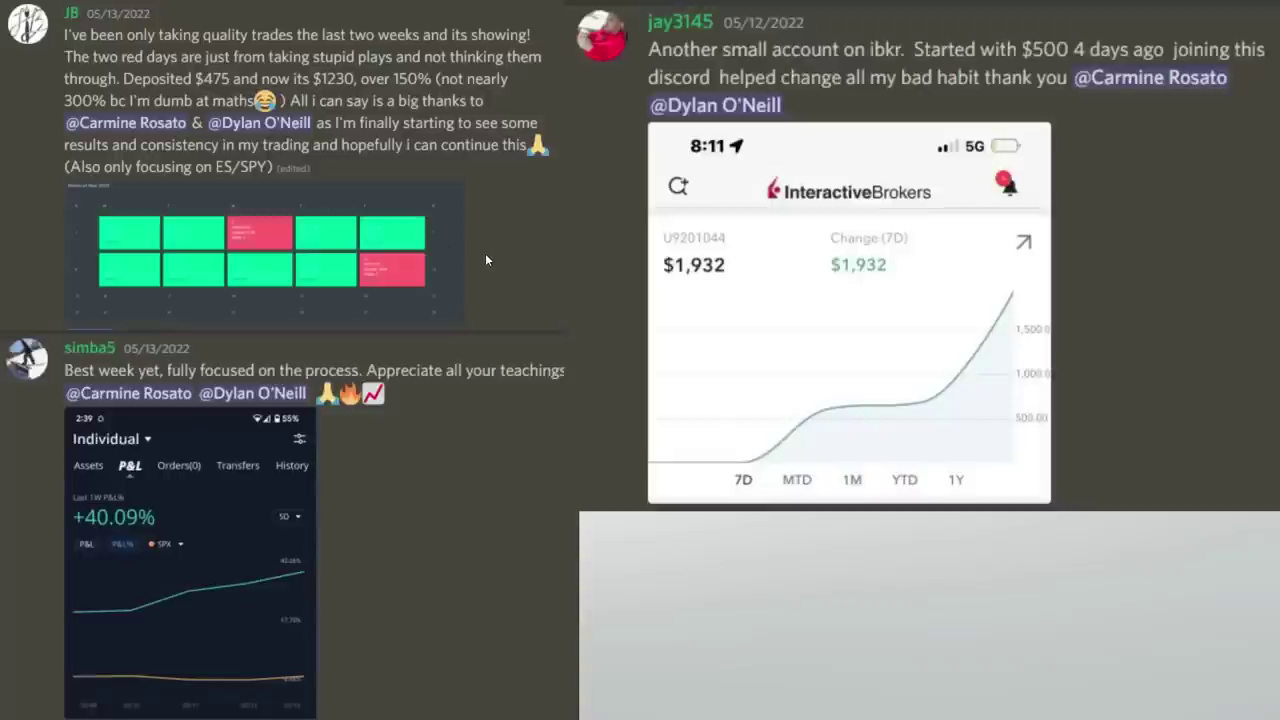